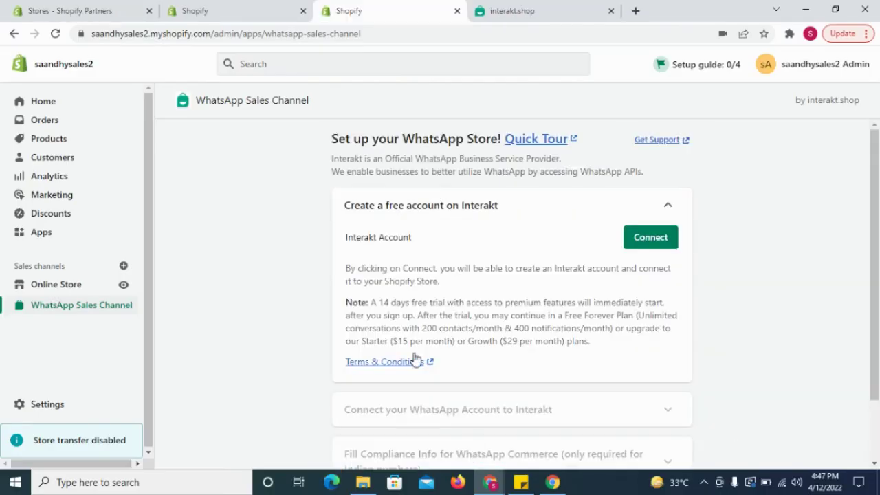
Step: Register a new Interakt account for the store, opting in to WhatsApp account updates
click(646, 236)
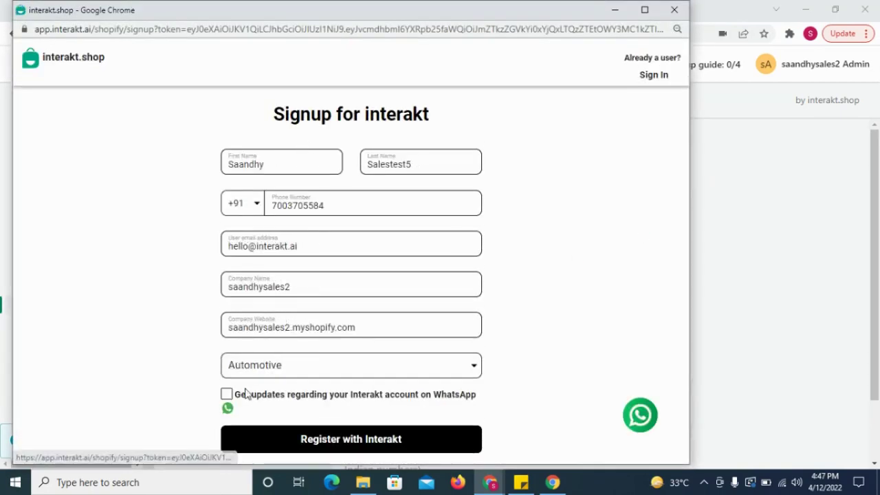
click(227, 394)
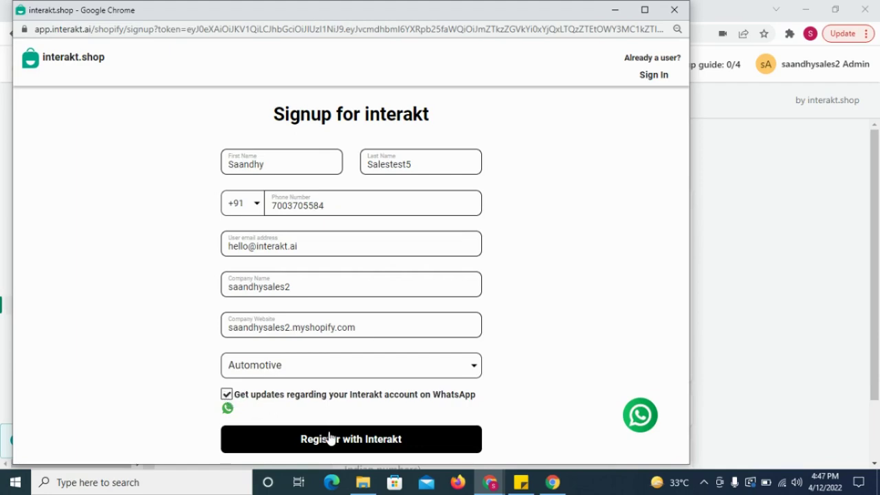
click(329, 437)
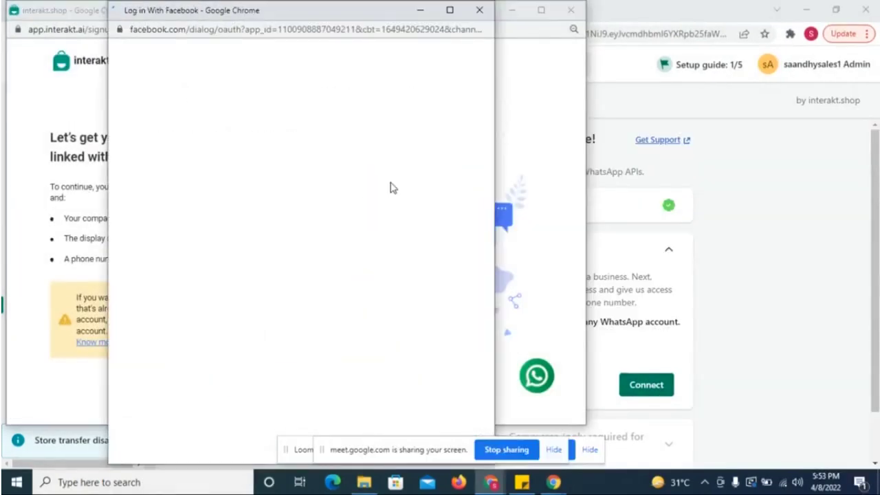
Step: Continue with Facebook, grant permissions and select the Haptik 25Oct Meta business account
click(415, 281)
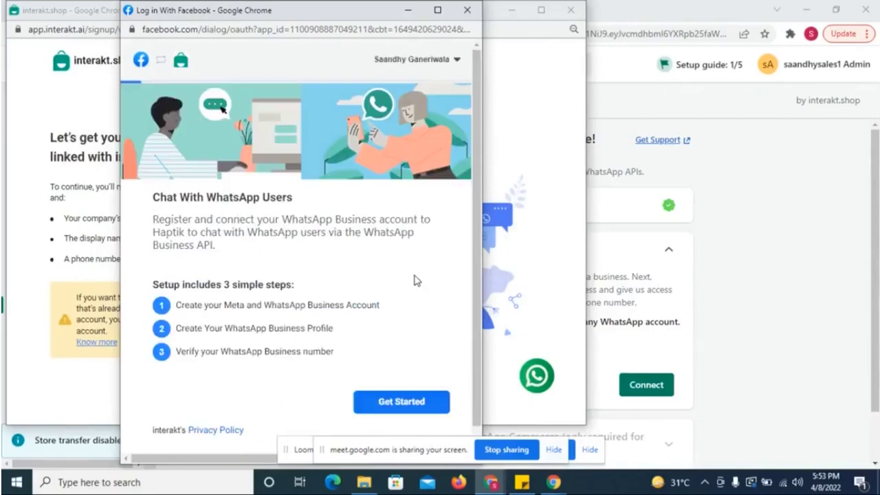
click(418, 404)
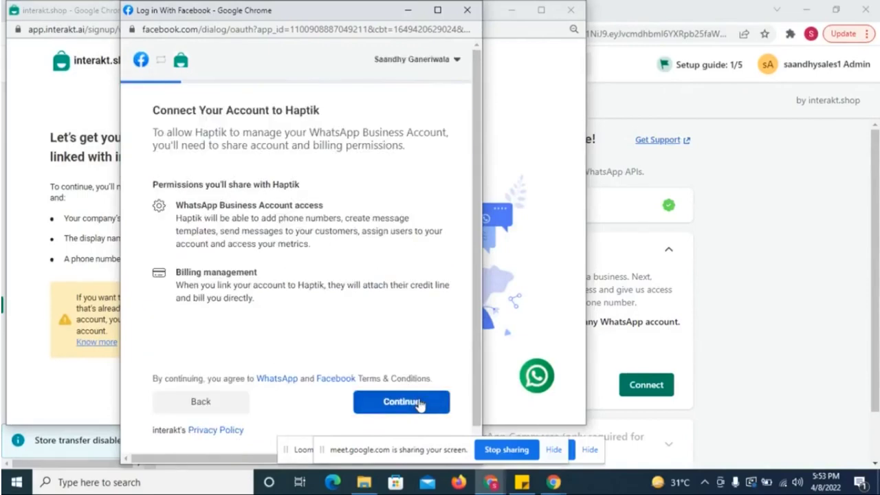
click(420, 404)
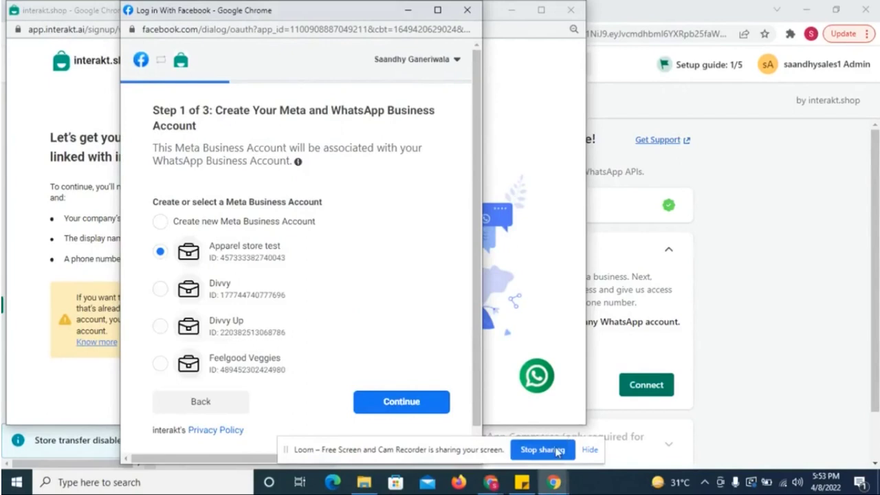
click(589, 449)
scroll(251, 297, down, 2)
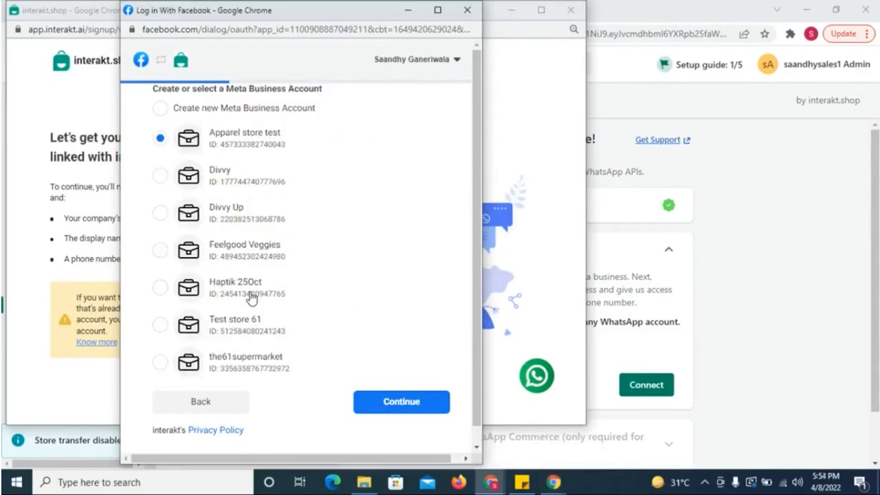
click(251, 297)
click(401, 403)
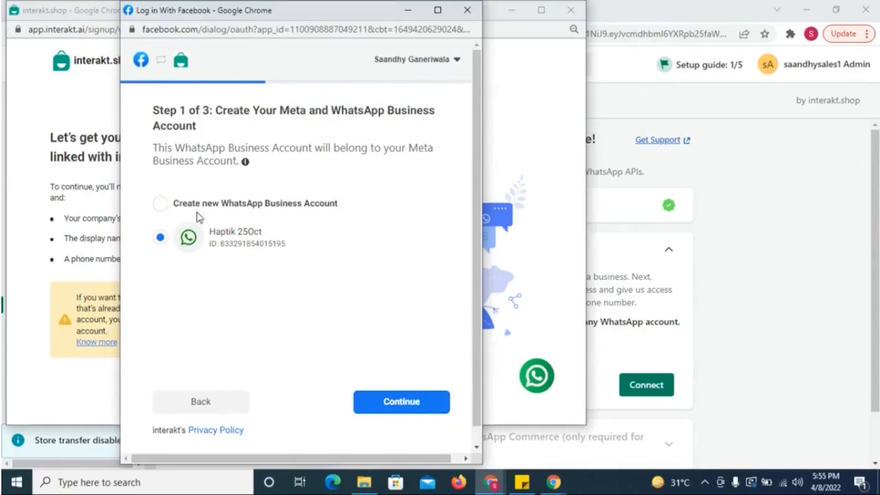
Step: Create a new WhatsApp Business Account named 61 Supermarket
click(159, 203)
click(264, 231)
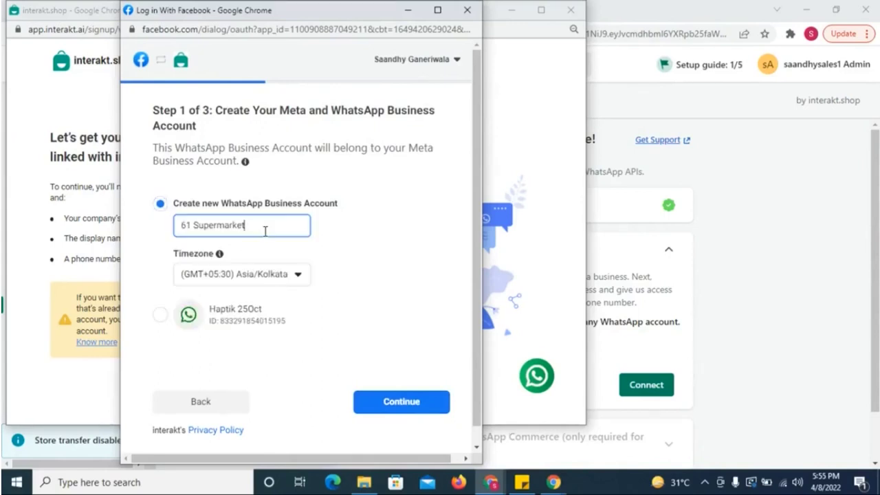
click(414, 402)
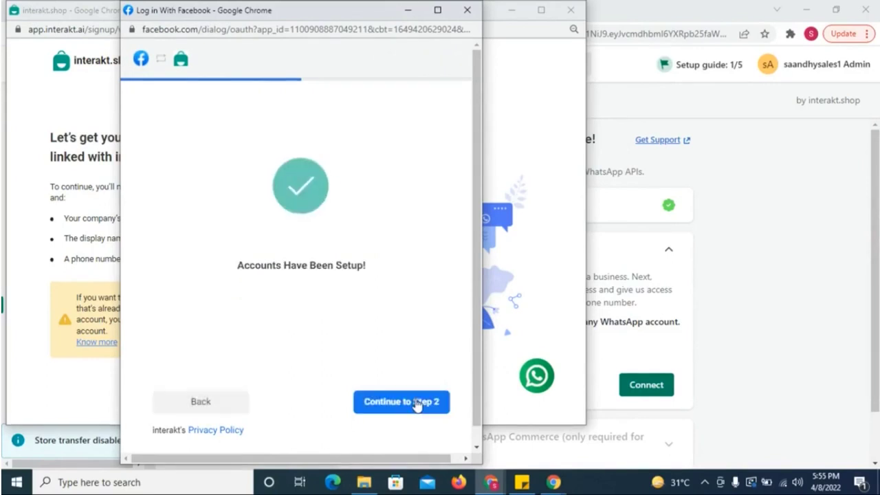
Step: Keep 61 Supermarket as display name and set the business category to Food and Grocery
click(417, 404)
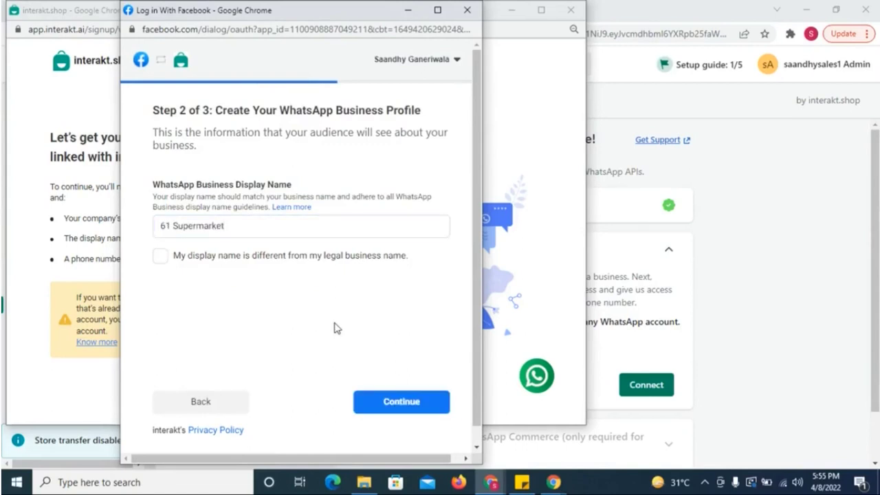
click(385, 401)
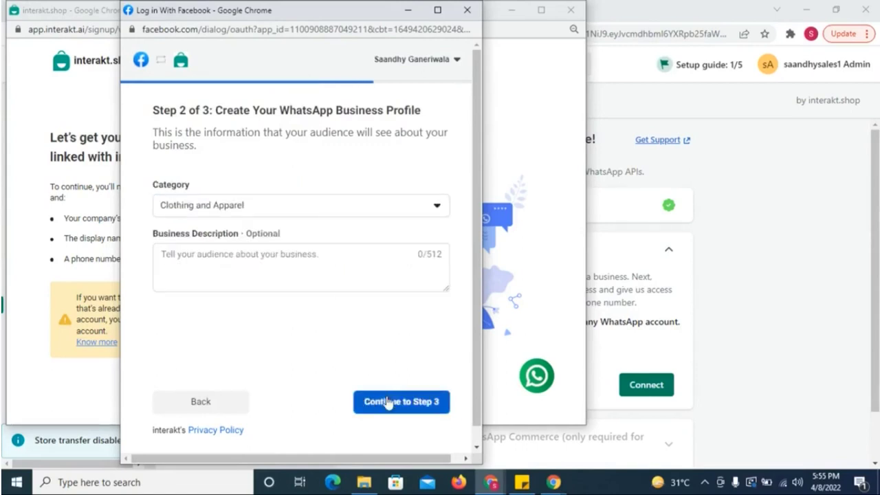
click(342, 213)
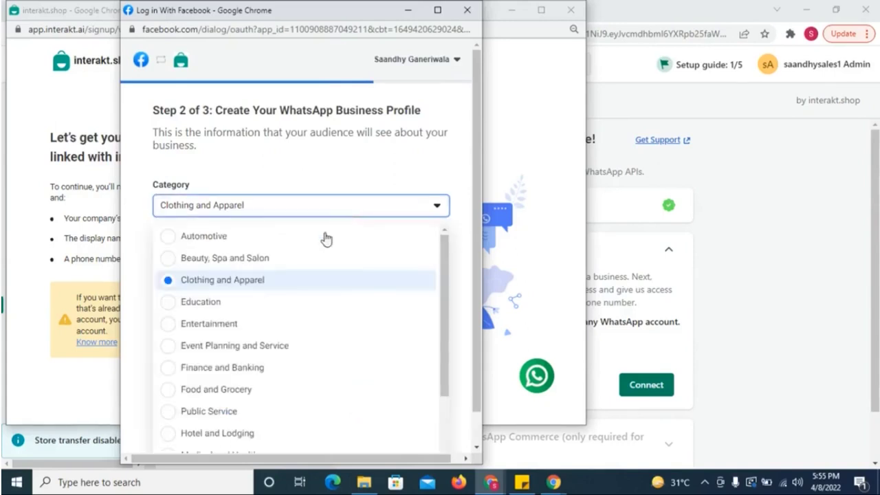
scroll(300, 354, down, 1)
scroll(299, 364, down, 1)
scroll(299, 364, down, 1)
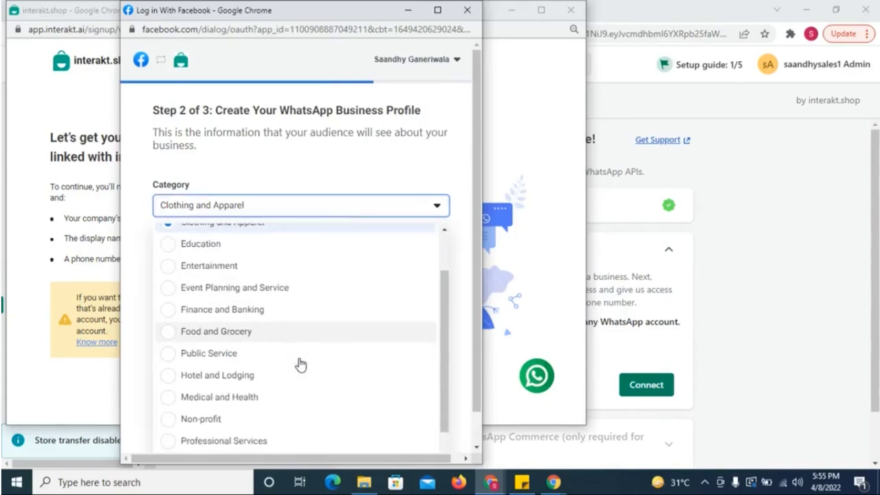
click(321, 337)
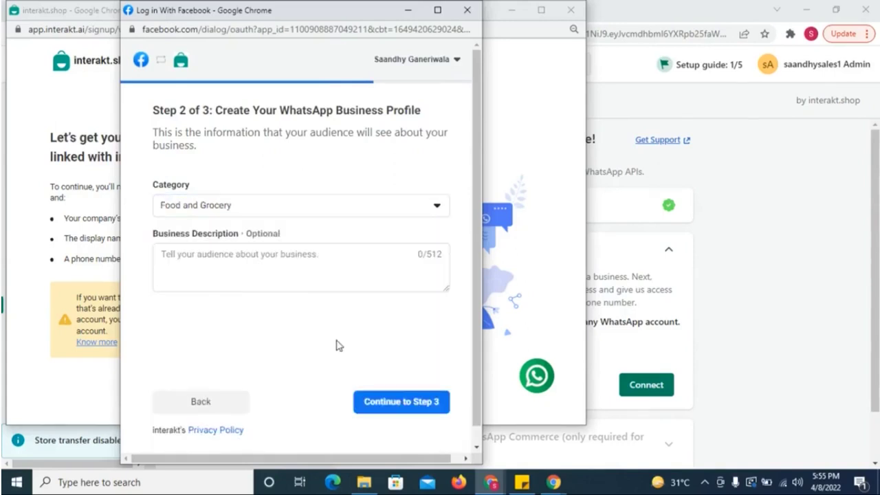
click(399, 400)
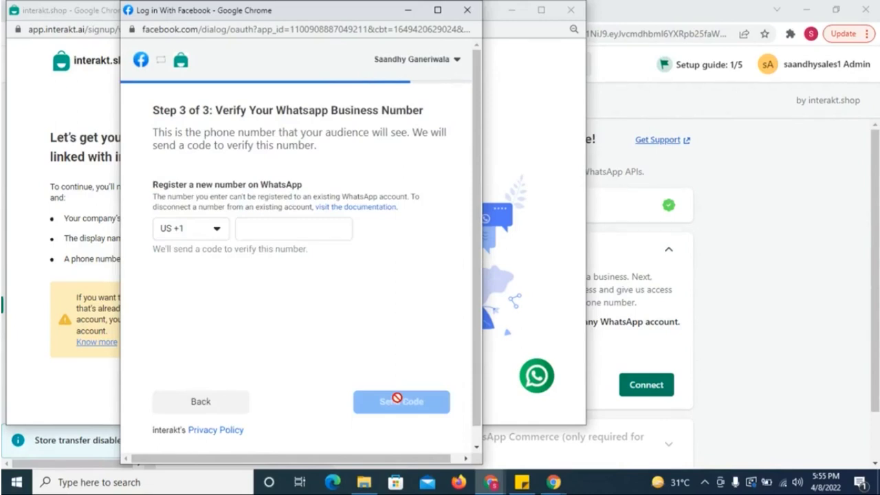
Step: Verify the India (+91) business phone number by voice-call code and finish Facebook signup
click(198, 237)
click(247, 294)
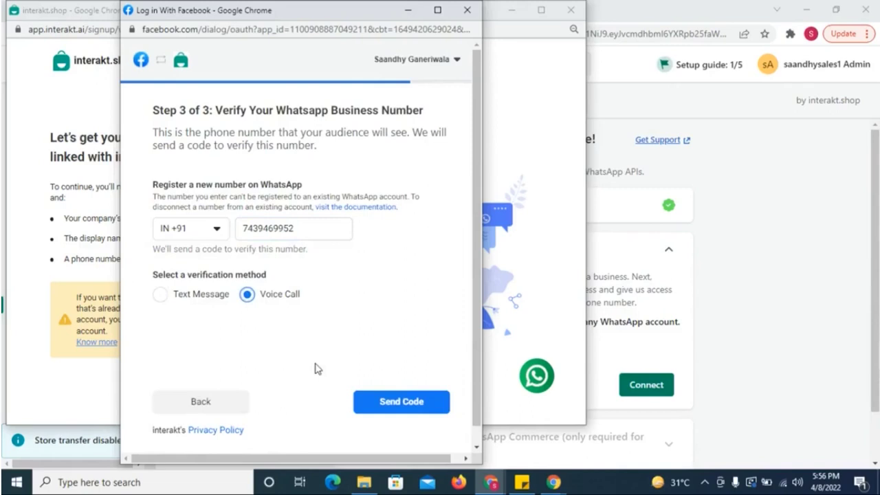
click(383, 404)
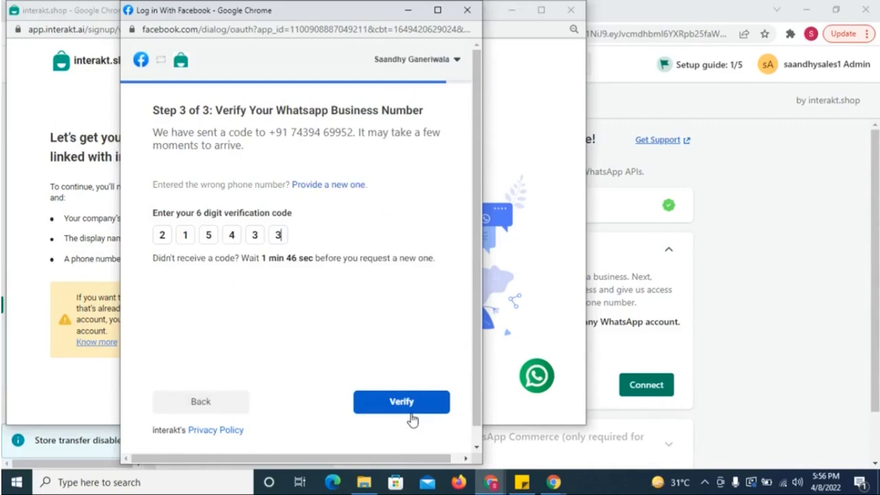
click(410, 413)
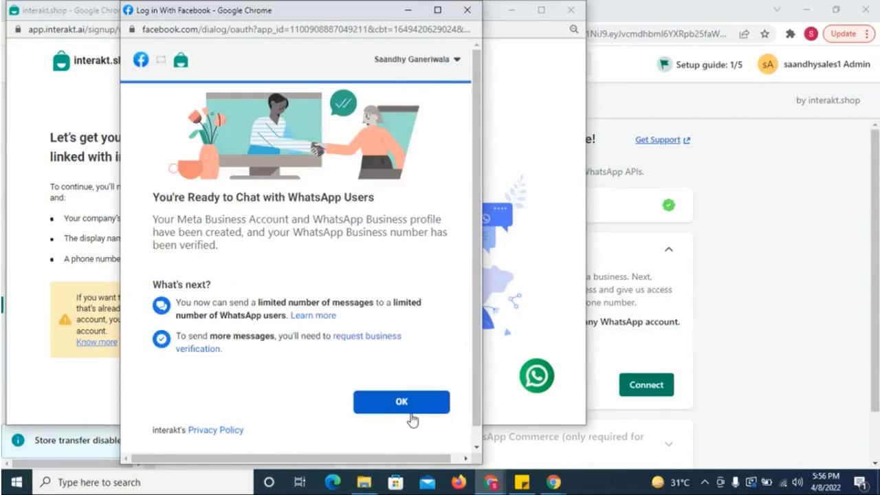
click(411, 411)
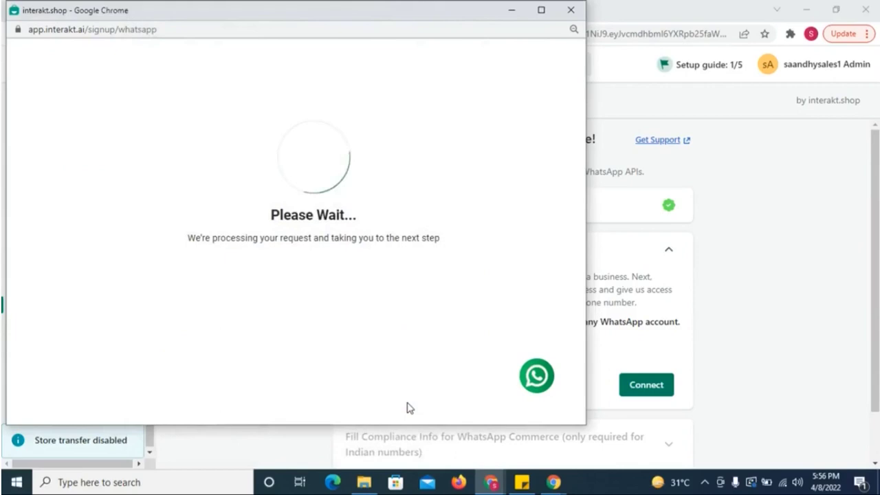
Step: Continue past Interakt's confirmation and open the Fill Compliance Info form
click(451, 168)
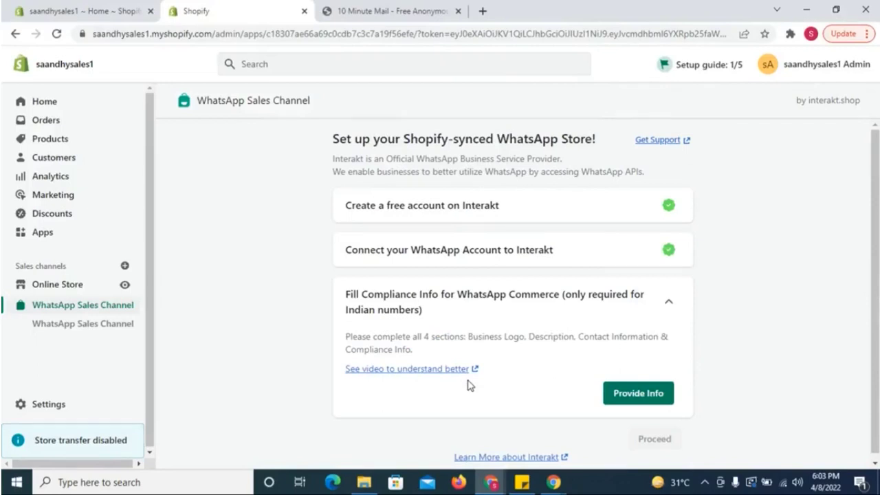
click(633, 395)
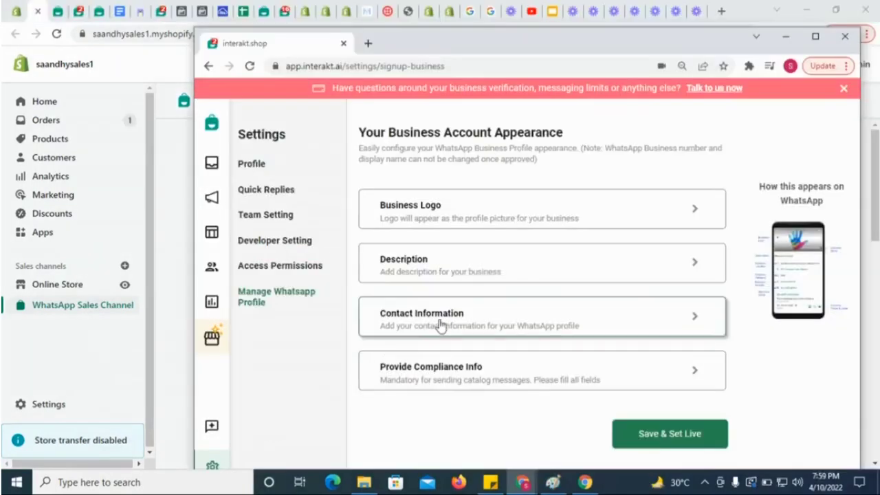
Step: Enter the business address and legal business name 'The 61', then Save & Set Live
click(440, 324)
click(415, 380)
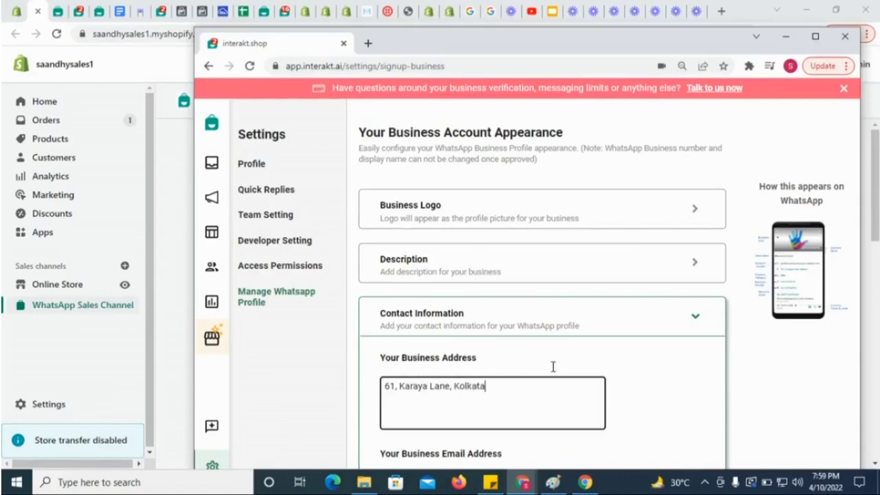
scroll(553, 367, down, 2)
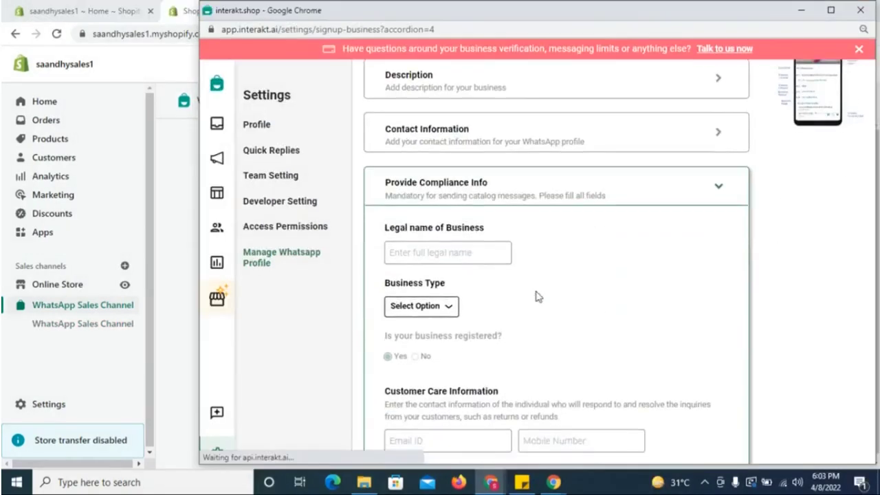
click(479, 255)
text(The 61)
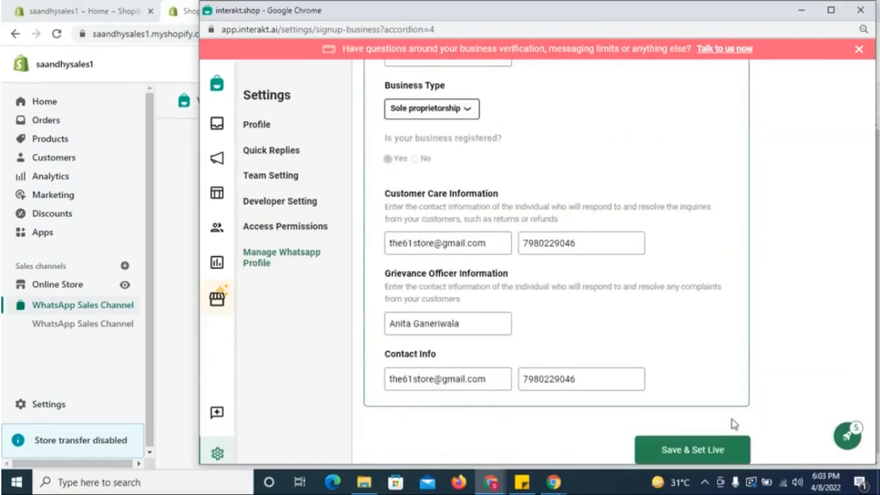
click(727, 450)
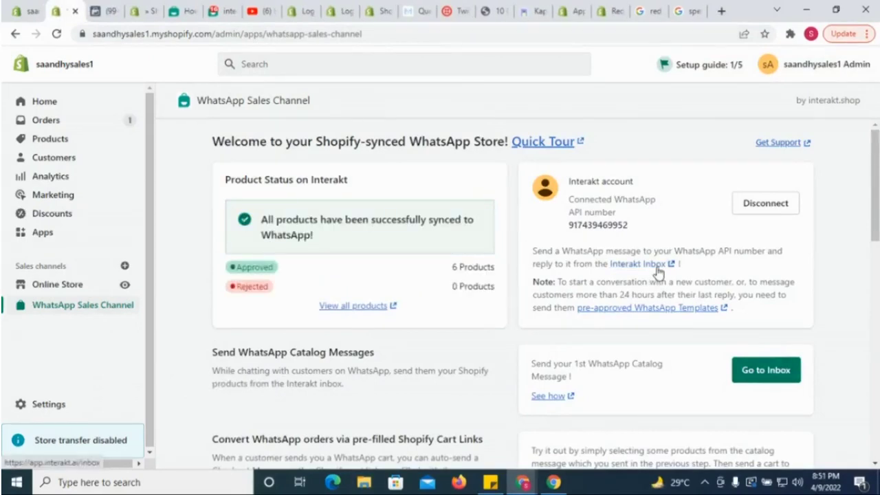
Step: Open the Interakt Inbox from the WhatsApp Sales Channel dashboard
click(656, 268)
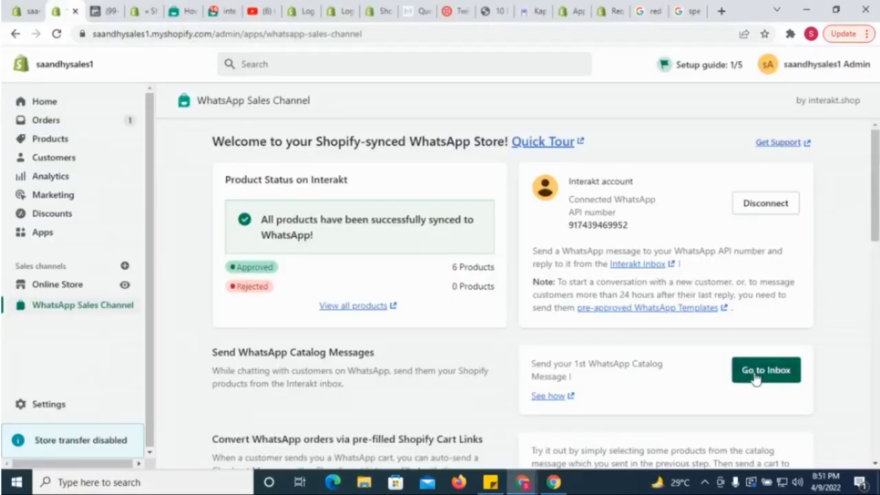
Step: Send the new chat a three-product catalog message captioned 'See our products!'
click(755, 377)
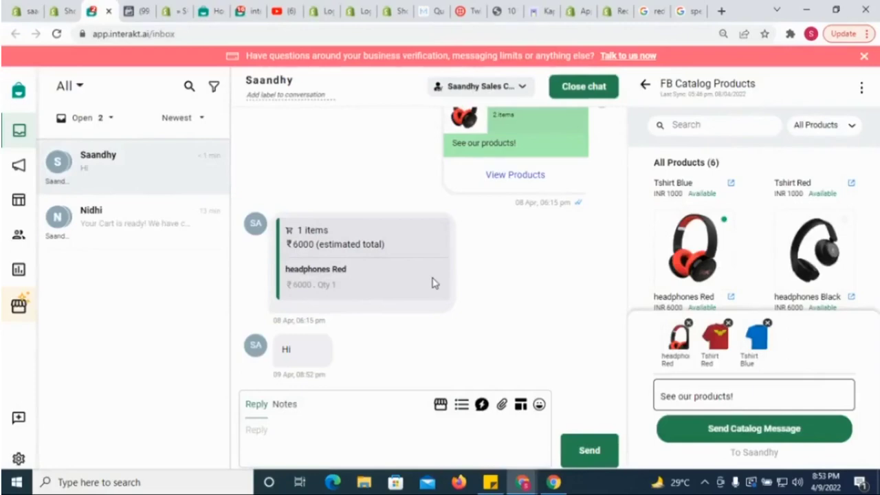
click(702, 425)
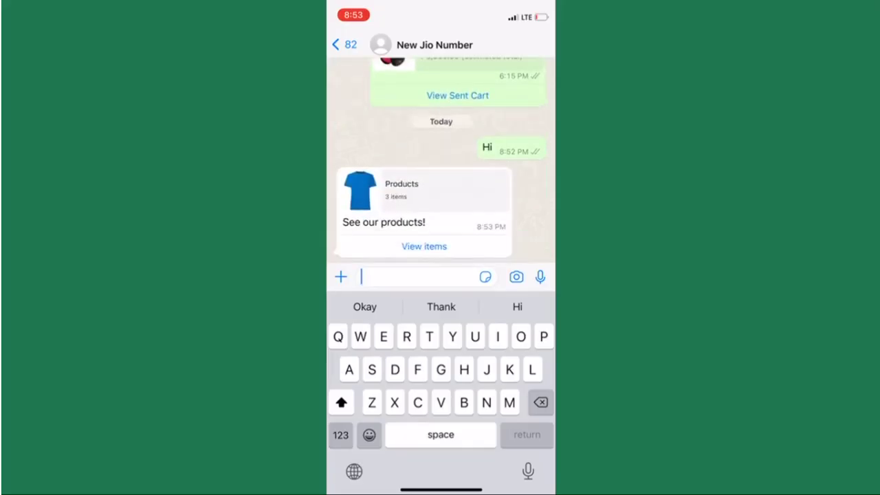
Step: Add the red headphones to the WhatsApp cart, send it, and follow the cart-ready link
click(424, 246)
scroll(440, 172, down, 1)
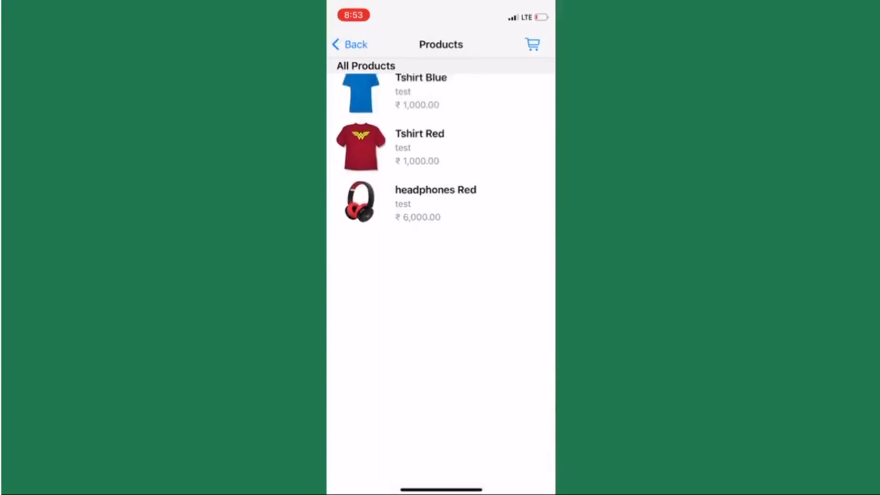
click(436, 201)
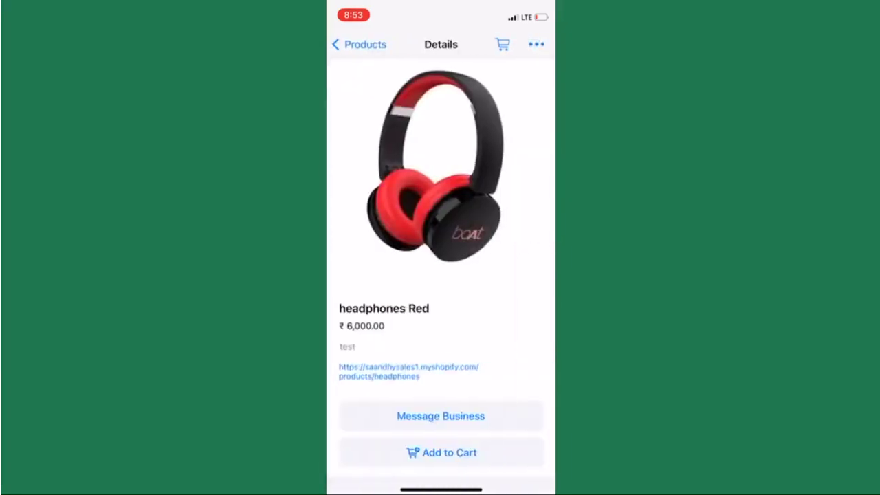
scroll(440, 275, down, 3)
click(440, 360)
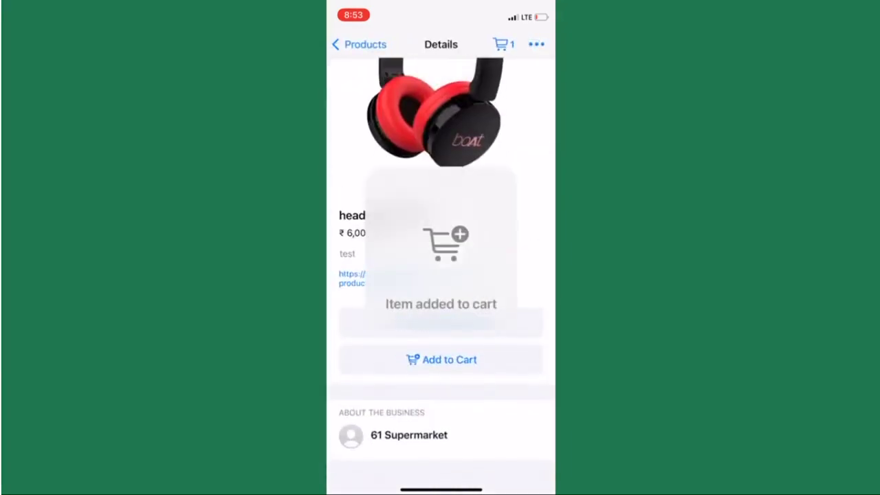
click(361, 44)
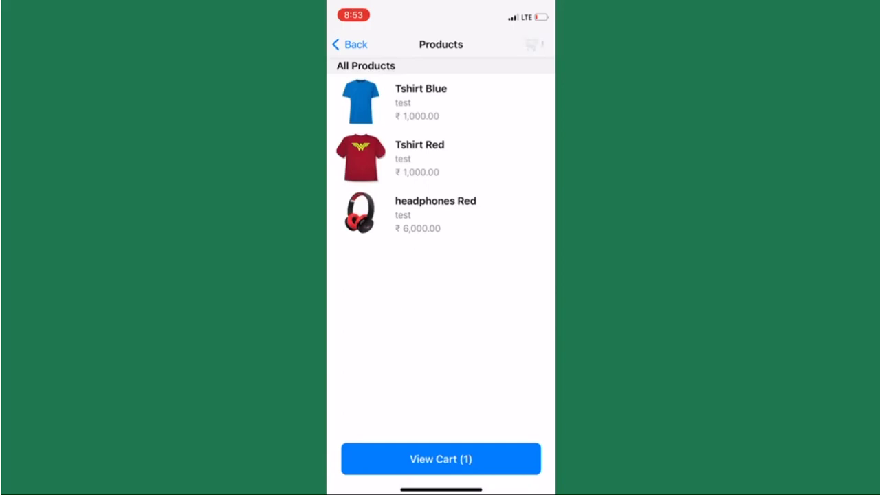
click(440, 459)
click(537, 440)
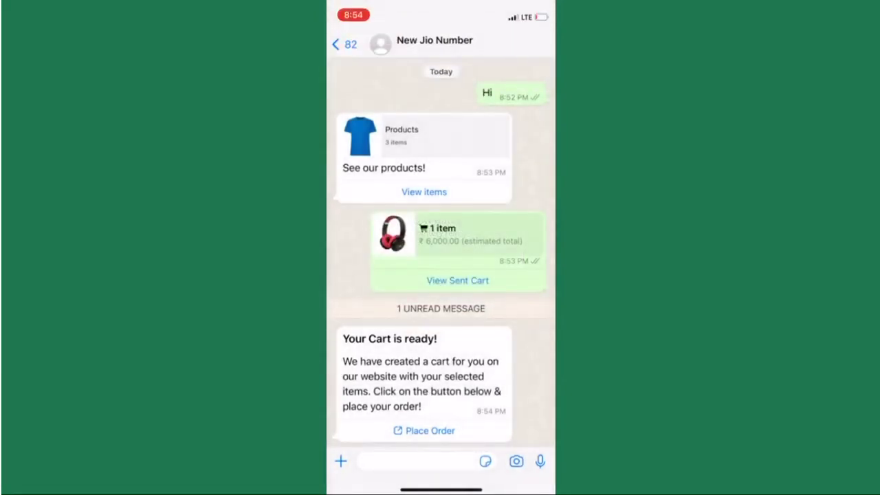
click(430, 430)
Step: Open the checkout in Safari and review the red-headphones order summary totalling ₹6,540.00
click(483, 308)
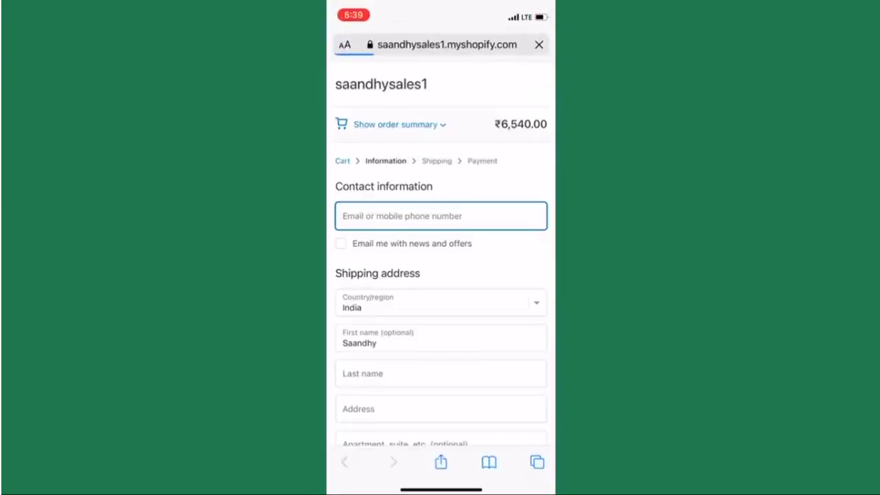
click(395, 124)
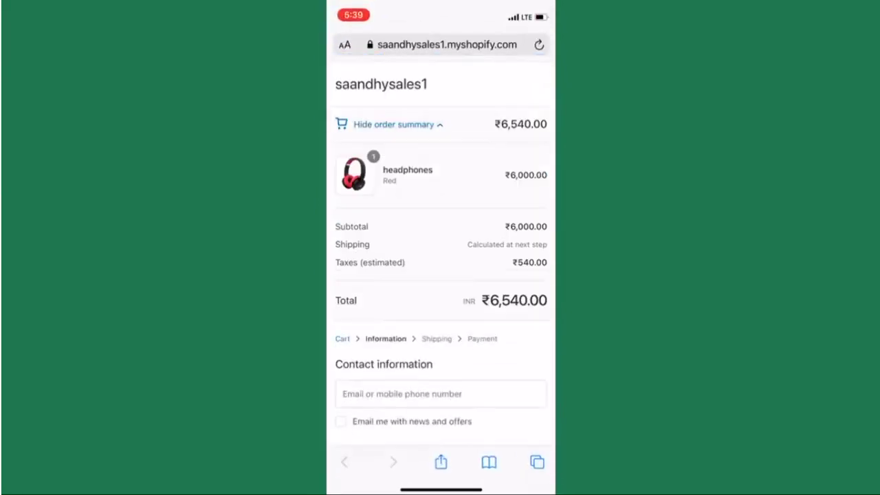
scroll(441, 275, down, 5)
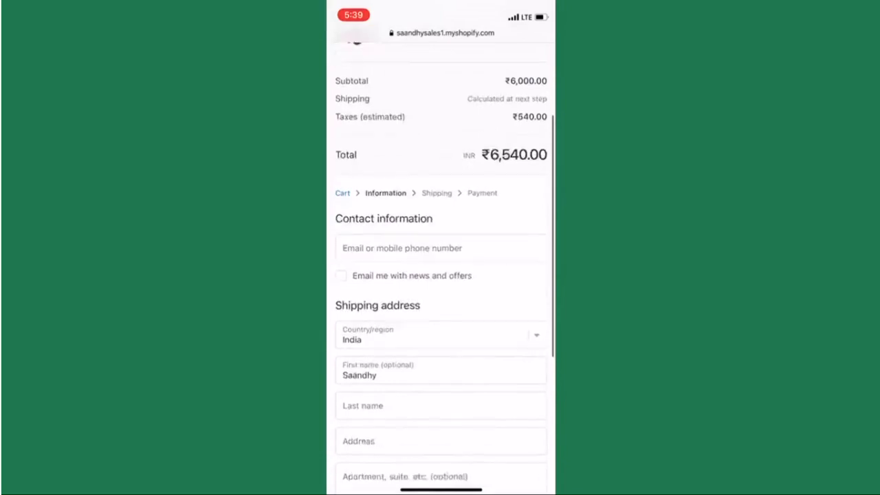
scroll(441, 275, down, 3)
scroll(440, 275, up, 2)
scroll(441, 275, up, 5)
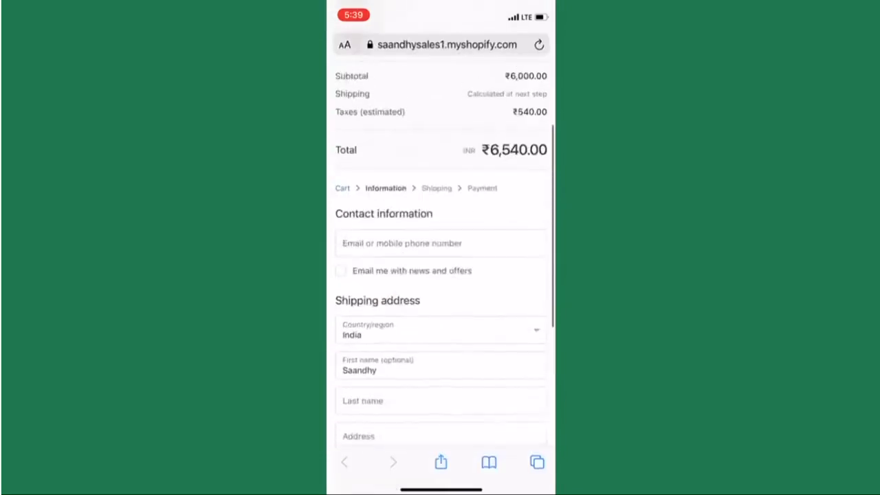
scroll(441, 275, up, 2)
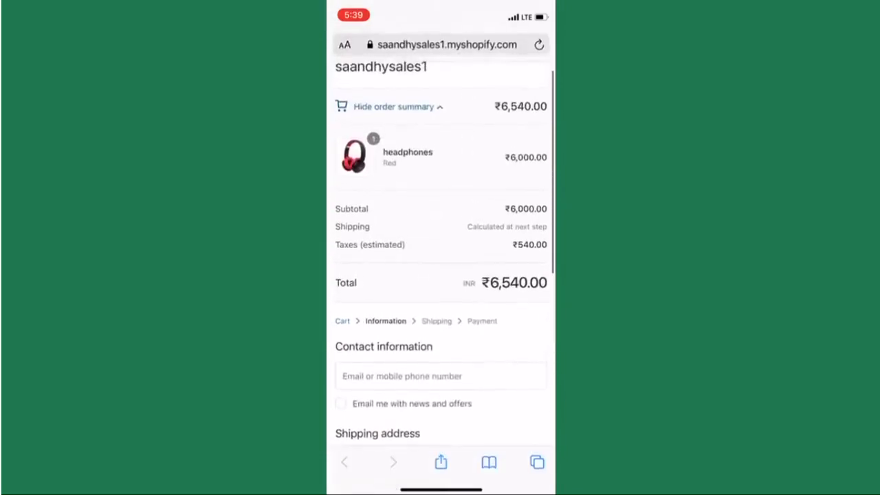
scroll(441, 275, up, 1)
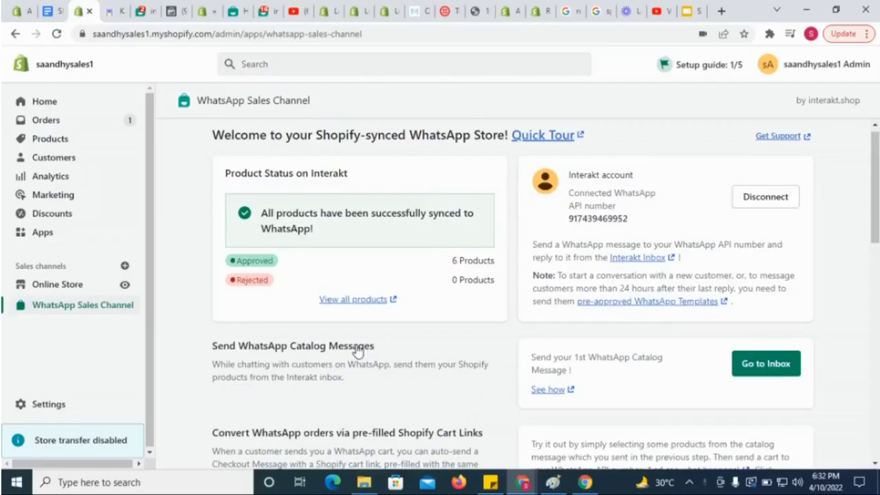
scroll(356, 349, down, 3)
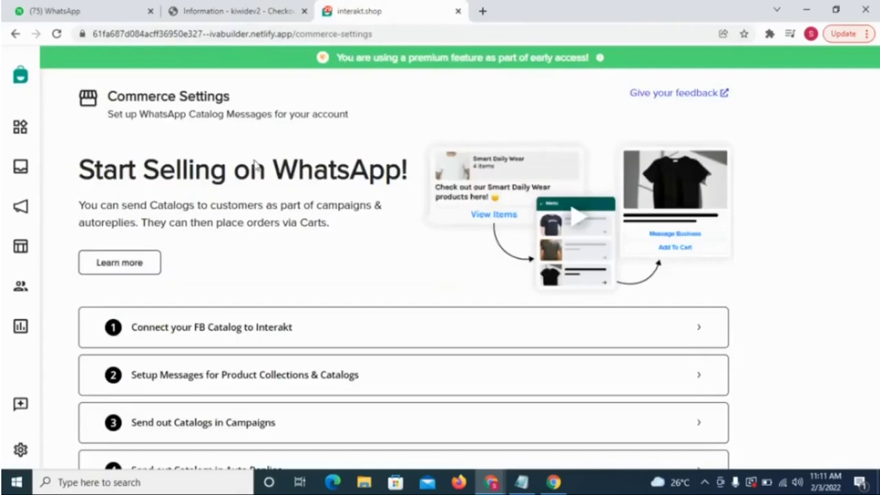
Step: Enable the Auto Checkout Message in Commerce Settings and bring up the checkout template choices
scroll(275, 223, down, 5)
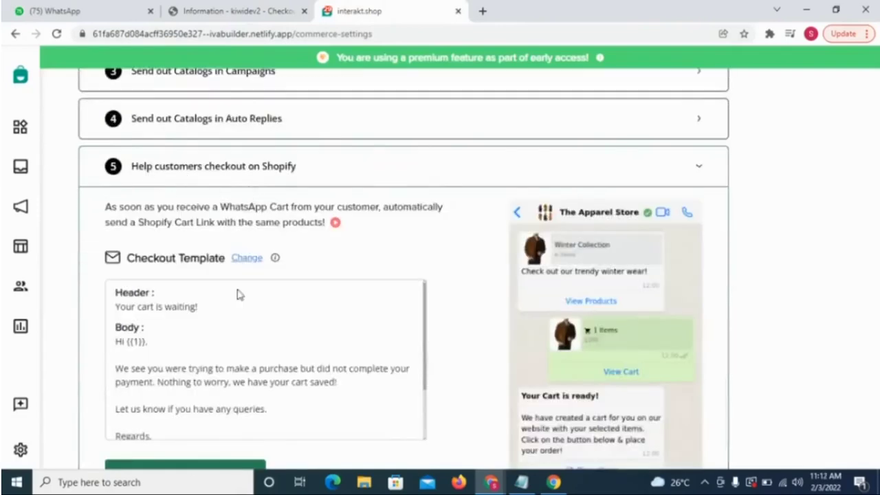
scroll(237, 294, down, 1)
scroll(241, 295, up, 1)
scroll(216, 374, down, 2)
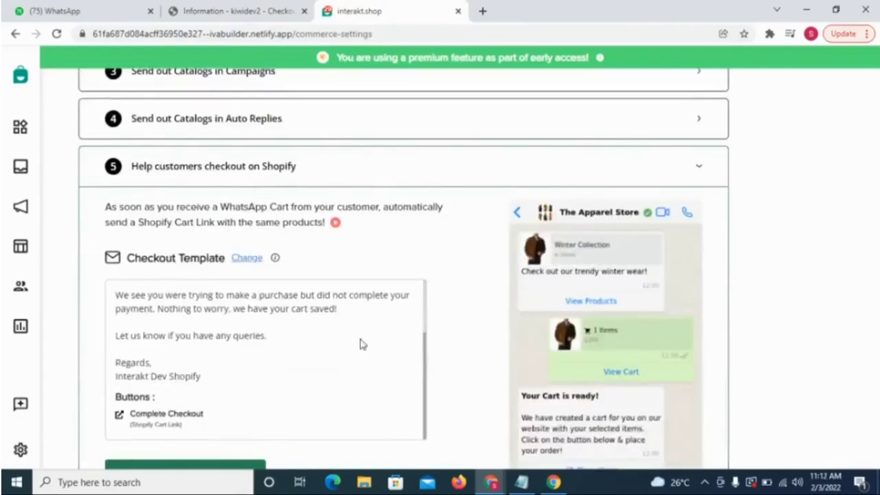
scroll(443, 362, down, 2)
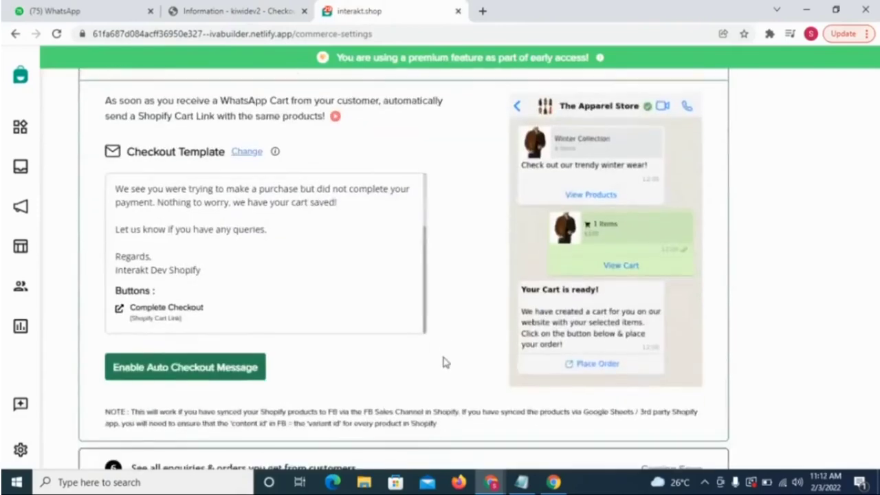
click(191, 370)
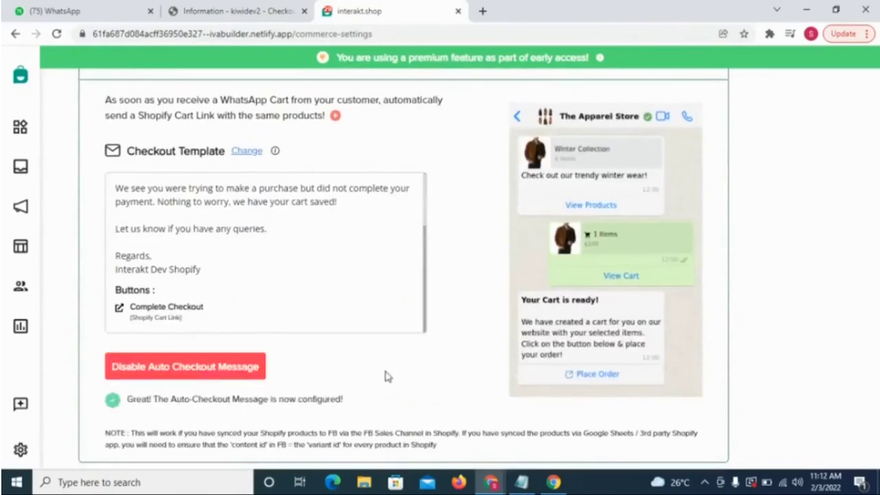
click(246, 151)
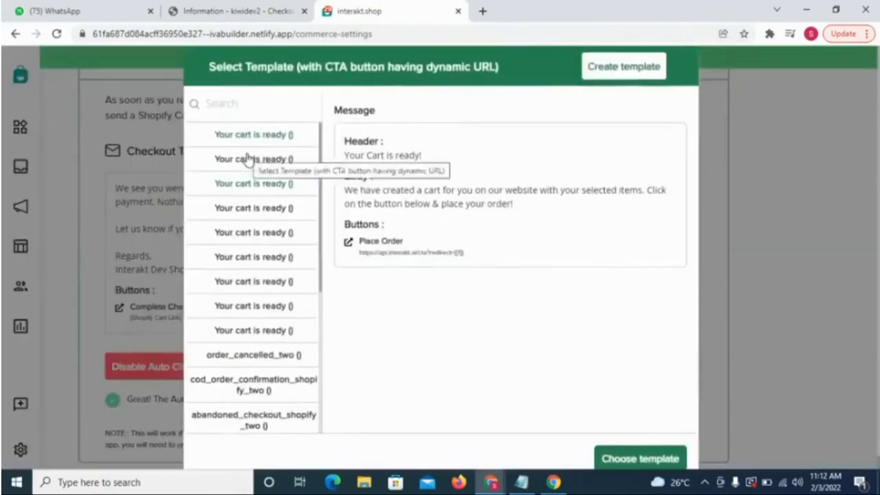
scroll(278, 373, down, 5)
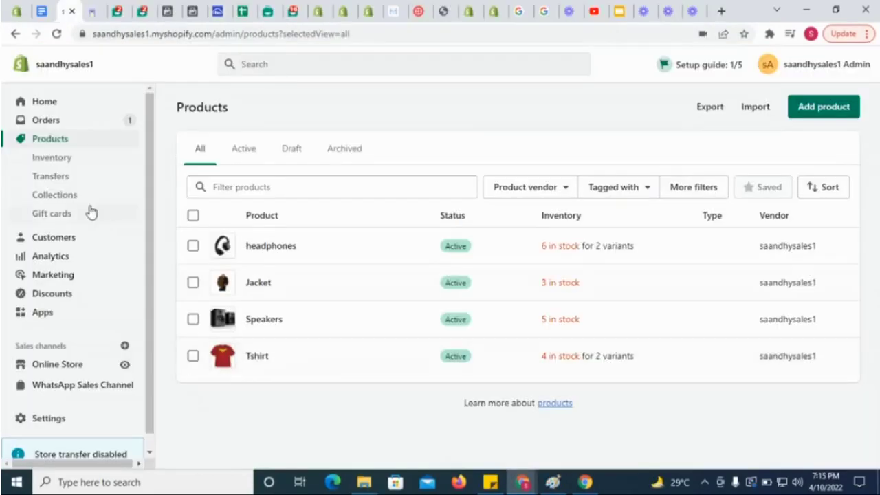
Step: Browse the Apparels, Electronics and Home page collections in Shopify Admin and open one
click(83, 200)
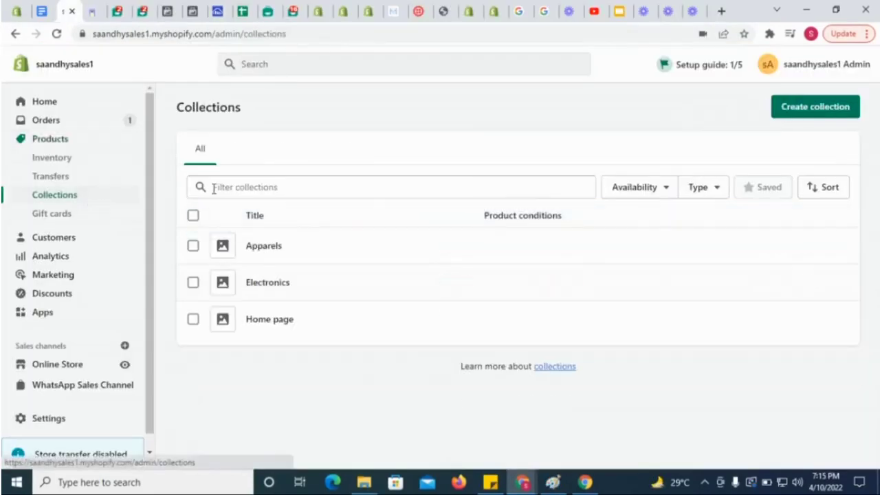
click(294, 284)
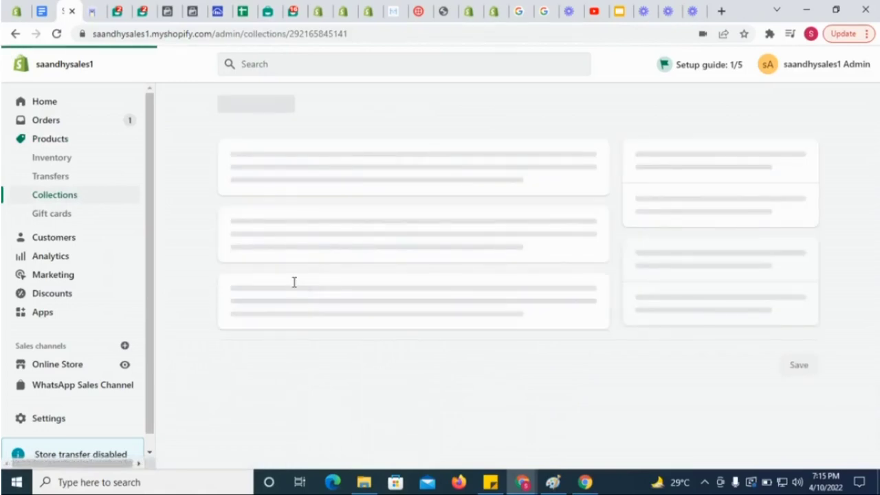
scroll(294, 282, down, 3)
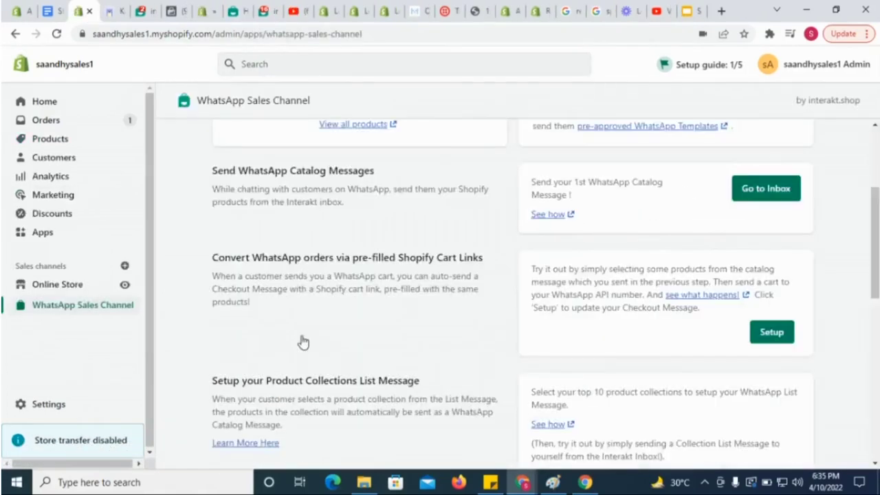
scroll(303, 342, down, 2)
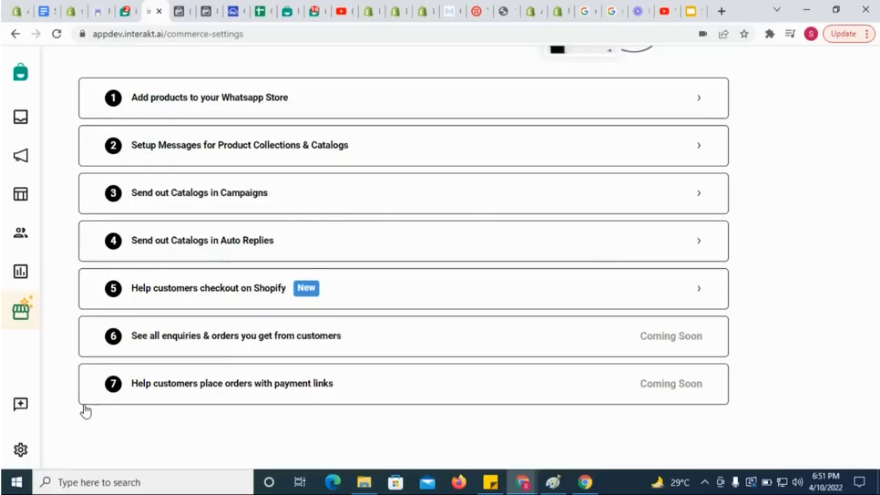
Step: Include Apparels and Electronics in the Top 10 collections and confirm the settings
scroll(167, 259, up, 1)
click(282, 187)
scroll(316, 295, down, 3)
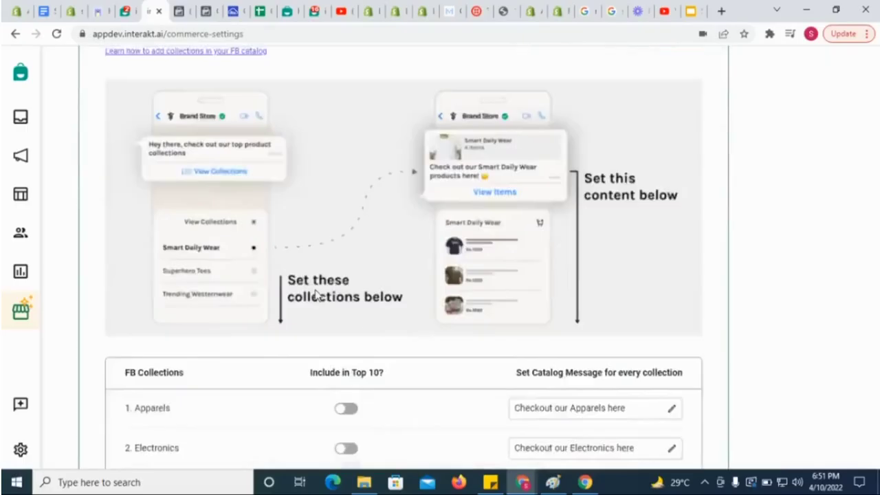
scroll(316, 294, down, 2)
click(347, 271)
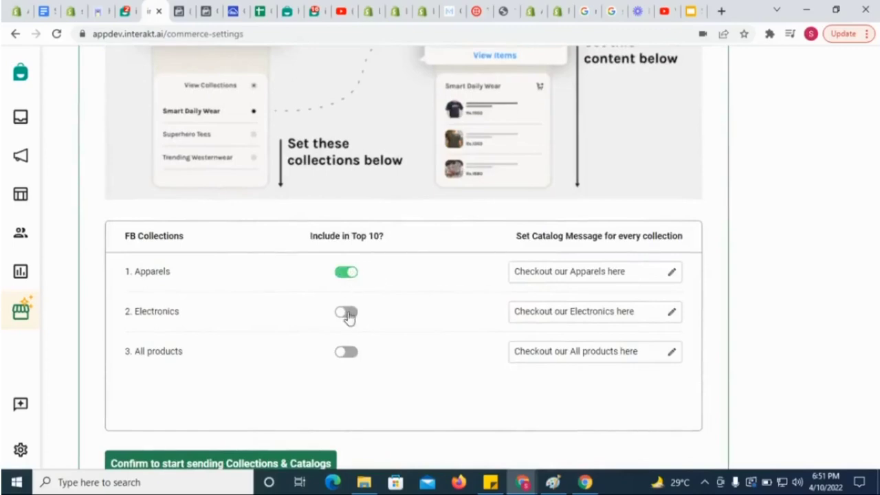
click(347, 311)
scroll(350, 314, down, 1)
click(285, 363)
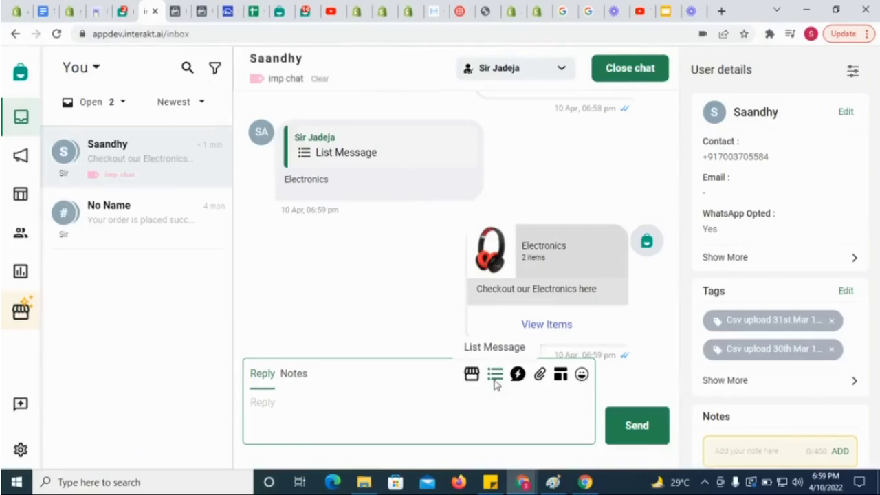
Step: Send the customer a Product Collection List message from the inbox
click(495, 374)
click(286, 156)
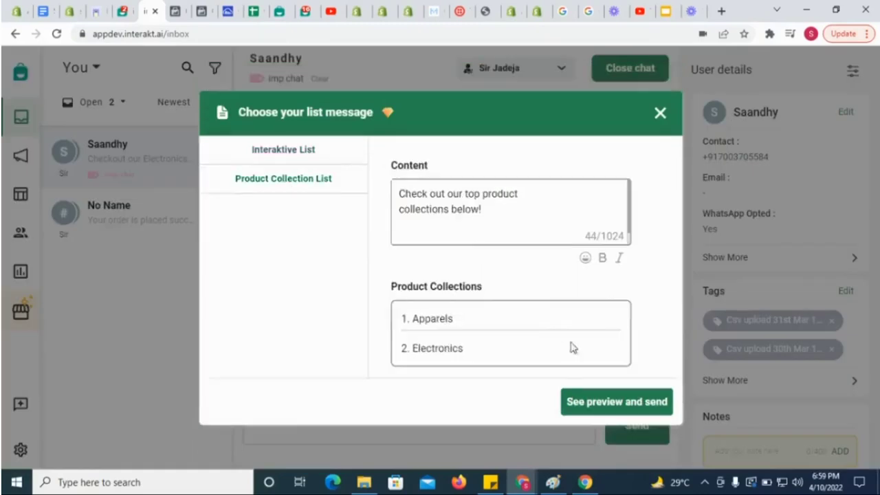
click(623, 402)
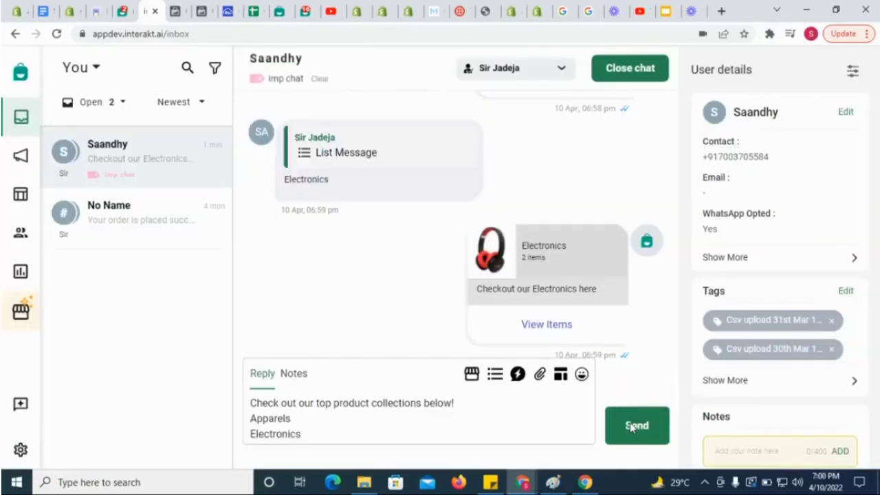
click(631, 427)
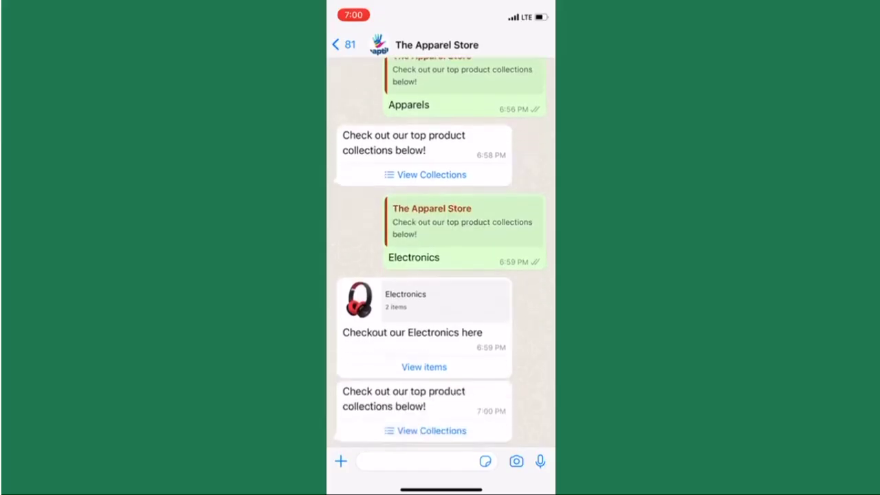
Step: Reply in WhatsApp by ticking Electronics under View Collections and sending it
click(425, 430)
click(361, 409)
click(440, 460)
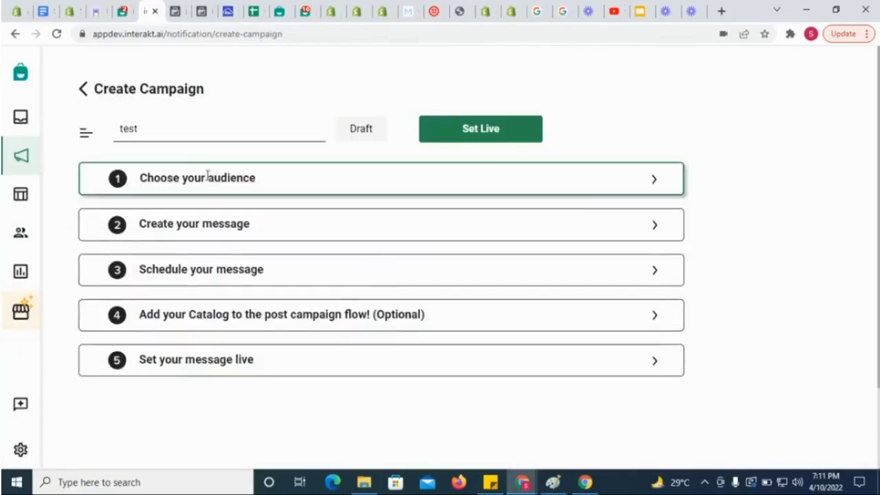
Step: Review the audience and pick the shop_from_us_on_whatsapp template for the test campaign
click(206, 177)
scroll(251, 275, down, 2)
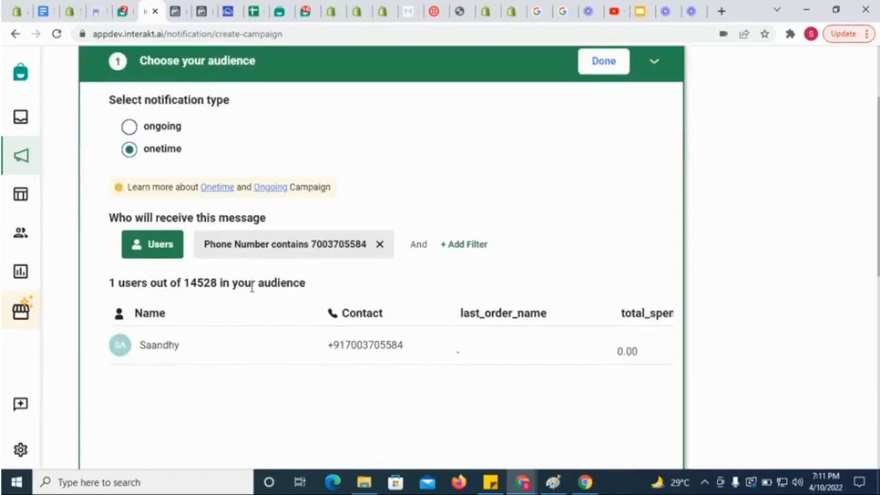
click(403, 81)
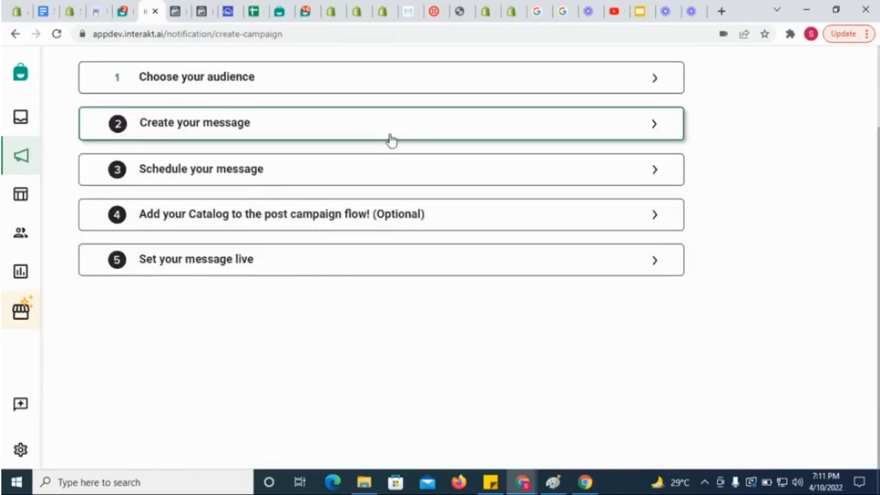
click(388, 131)
click(562, 234)
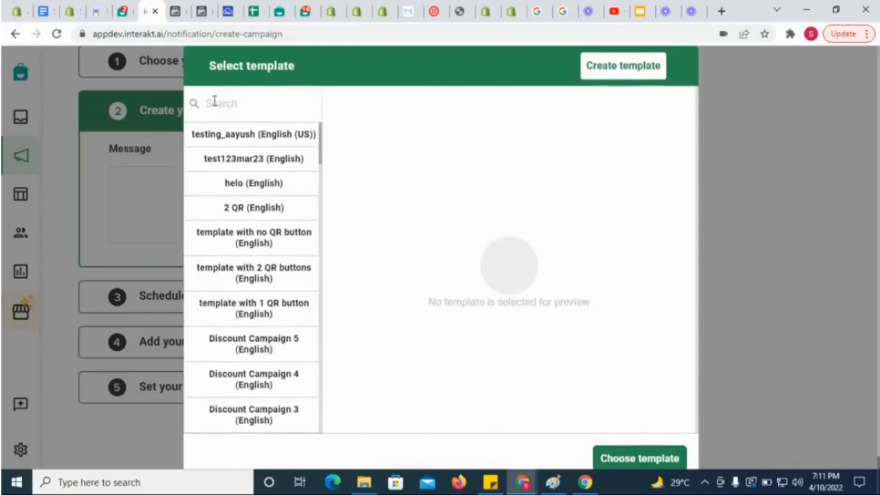
click(231, 104)
text(wha)
click(266, 144)
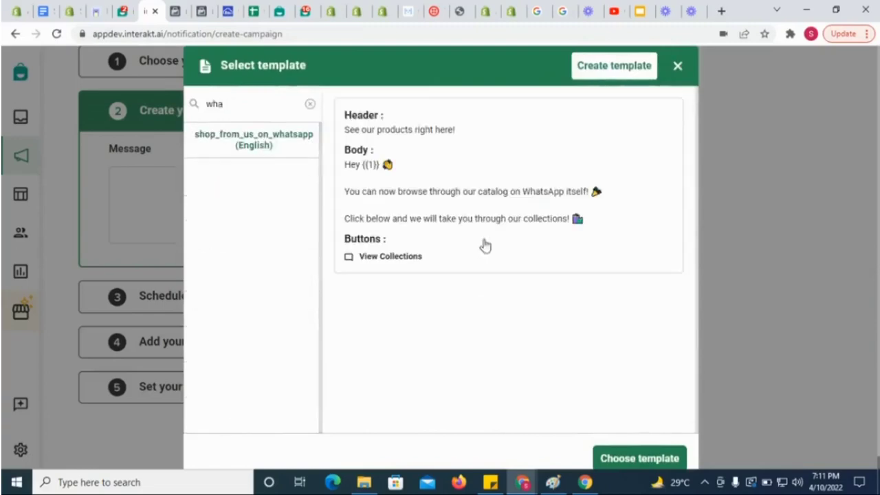
click(663, 456)
Step: Set fallback 't', enable the product collection list follow-up, and send the campaign live
scroll(413, 362, down, 1)
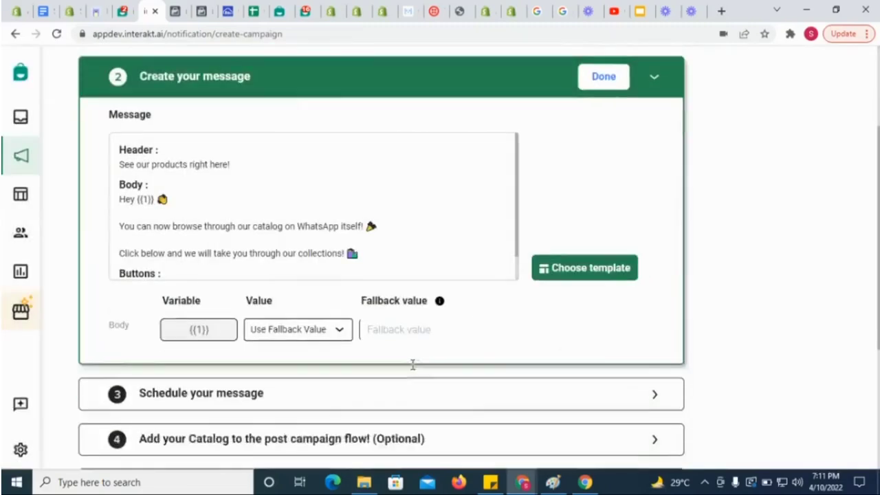
text(there)
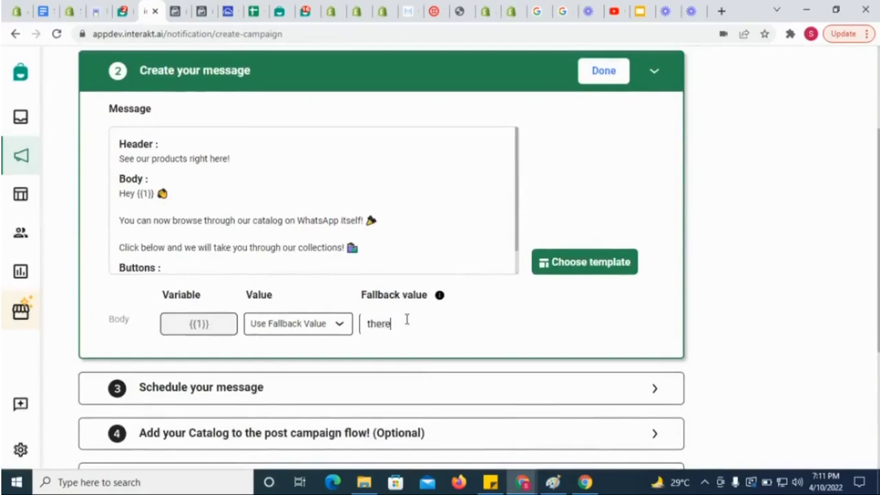
scroll(406, 323, down, 3)
click(451, 274)
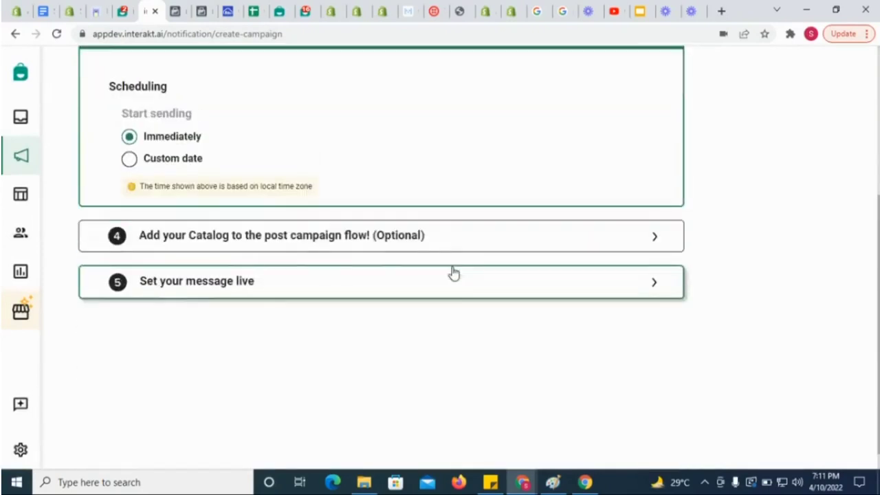
click(477, 255)
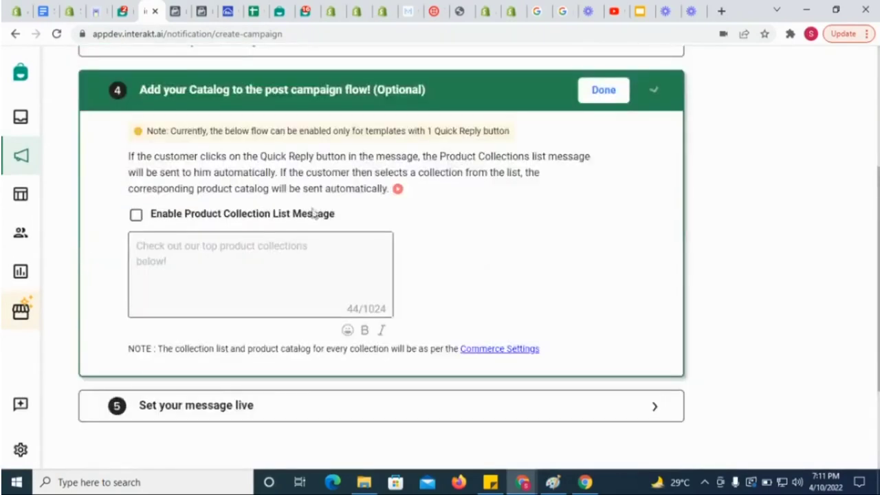
click(136, 215)
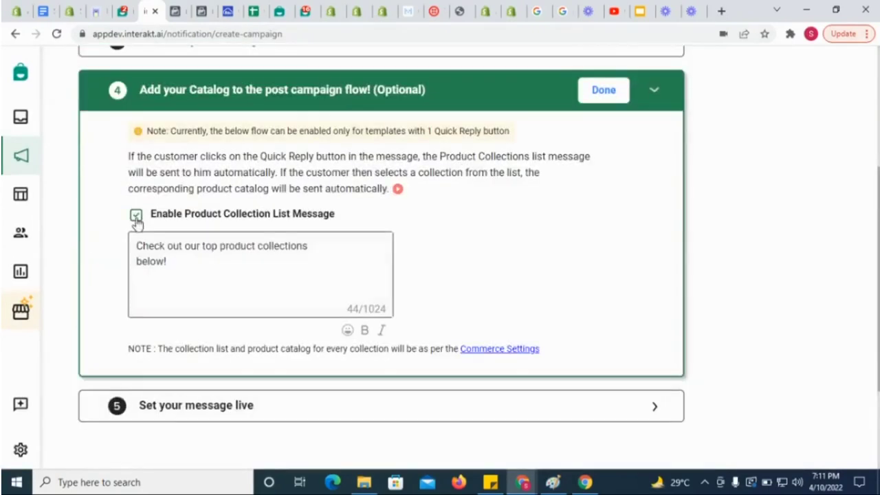
click(313, 407)
click(408, 375)
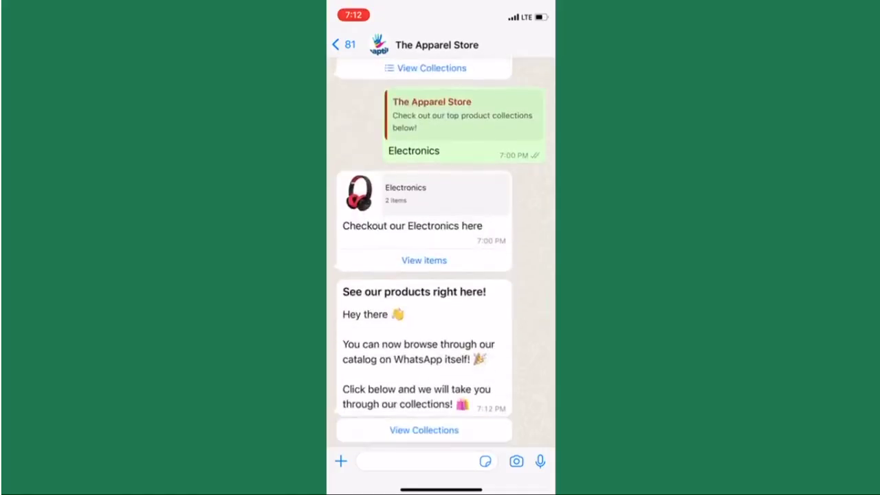
Step: From the campaign message, request collections, send Electronics, and view its items
click(424, 430)
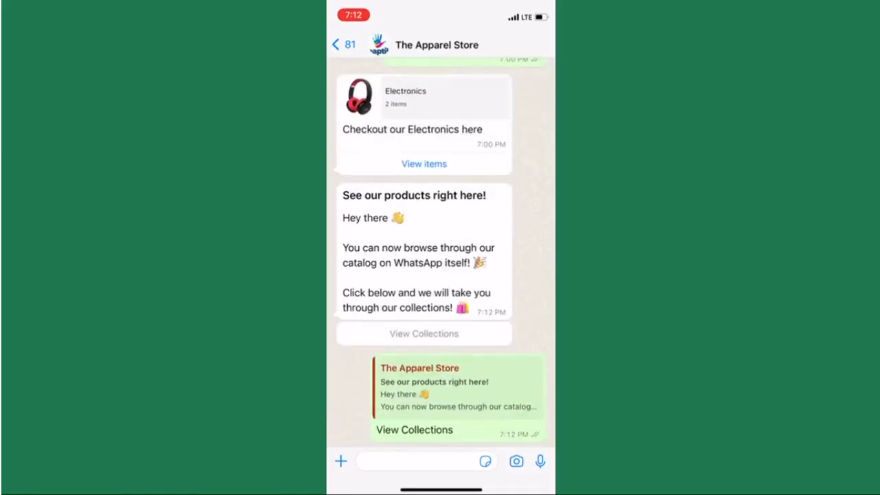
click(426, 430)
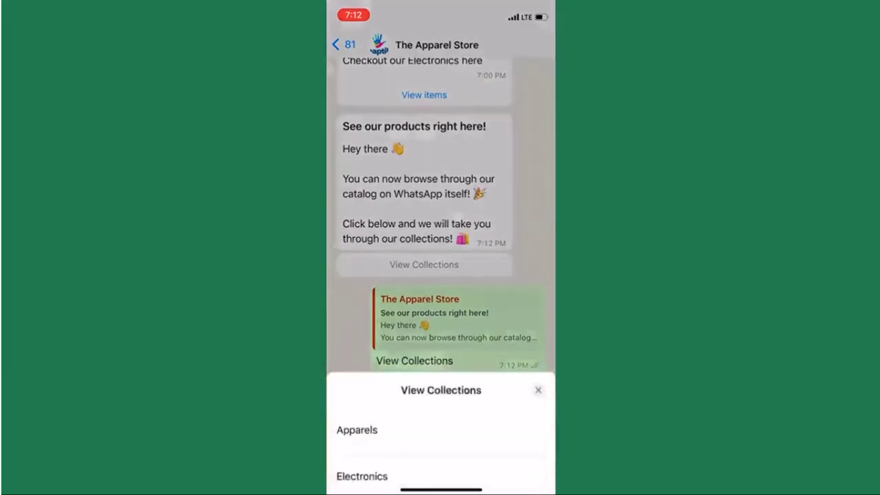
click(361, 409)
click(440, 460)
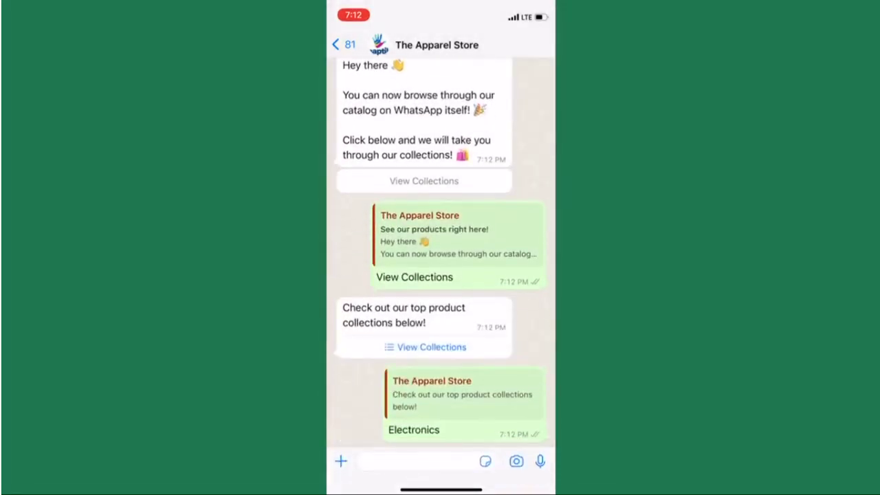
click(422, 428)
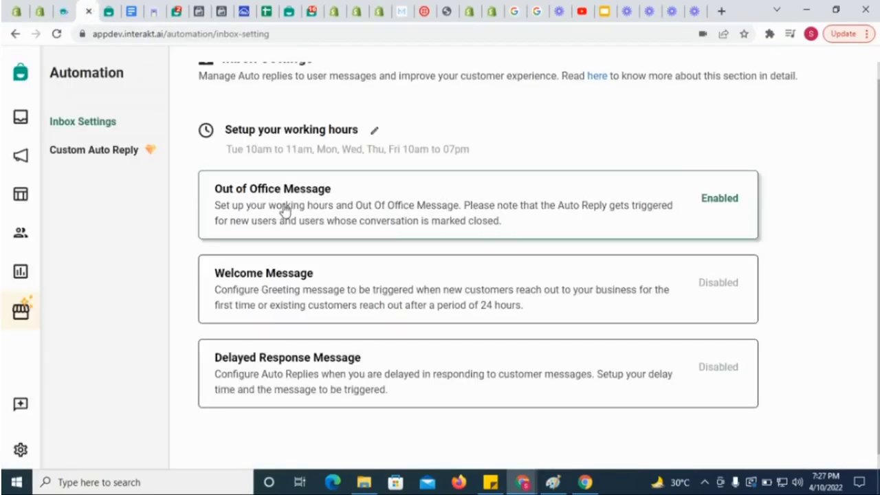
Step: Add the product collections list to the Out of Office auto-reply, then go to the inbox
click(285, 210)
scroll(302, 240, down, 2)
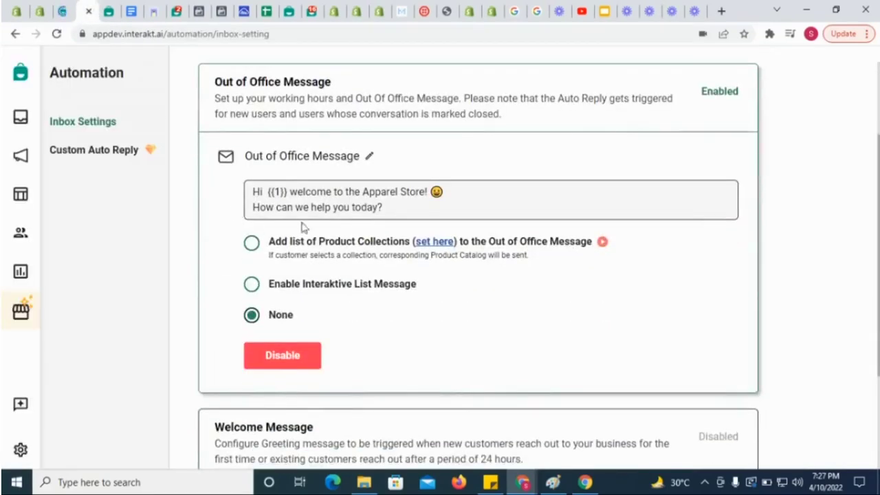
click(289, 244)
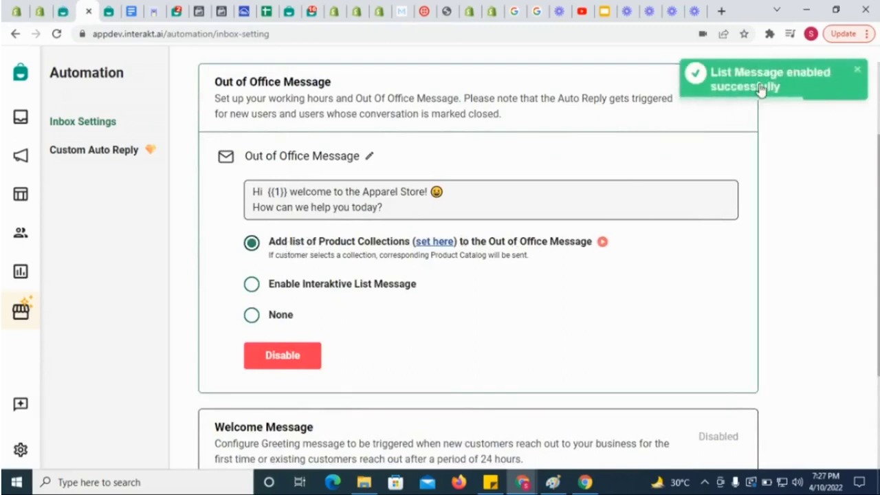
click(20, 125)
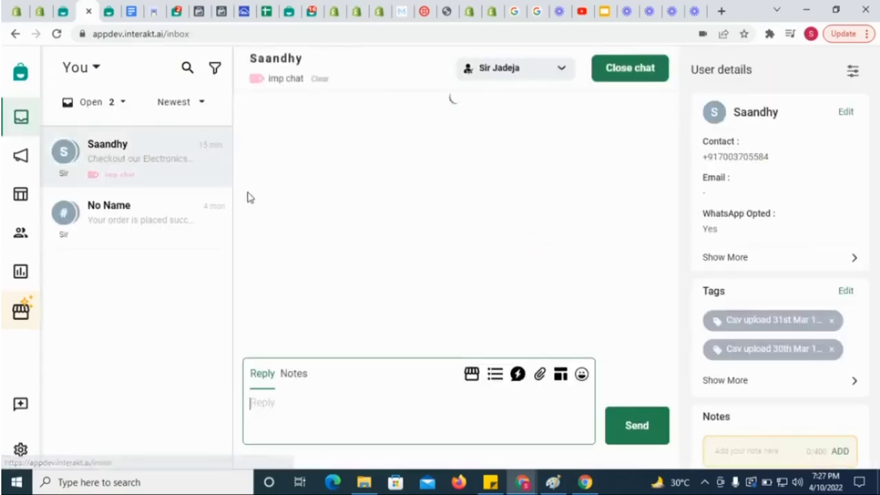
Step: Close the customer chat, then pick Electronics from the welcome reply and view its items
click(617, 72)
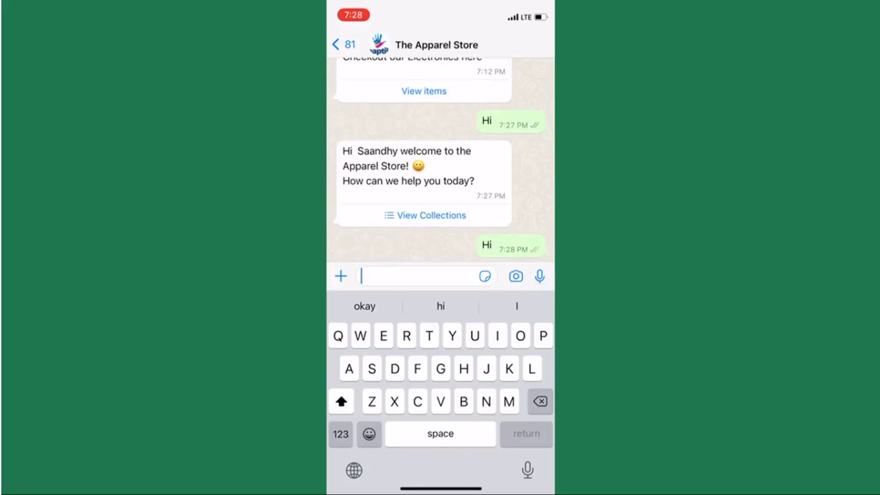
click(431, 245)
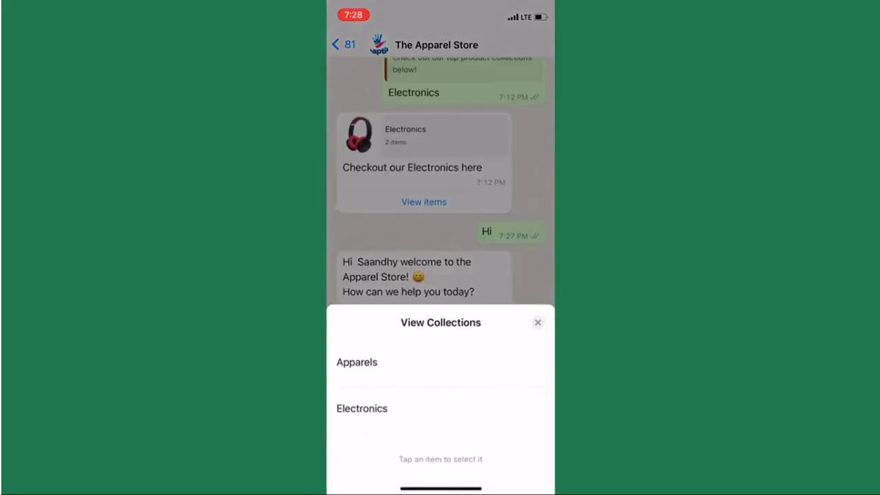
click(362, 409)
click(440, 457)
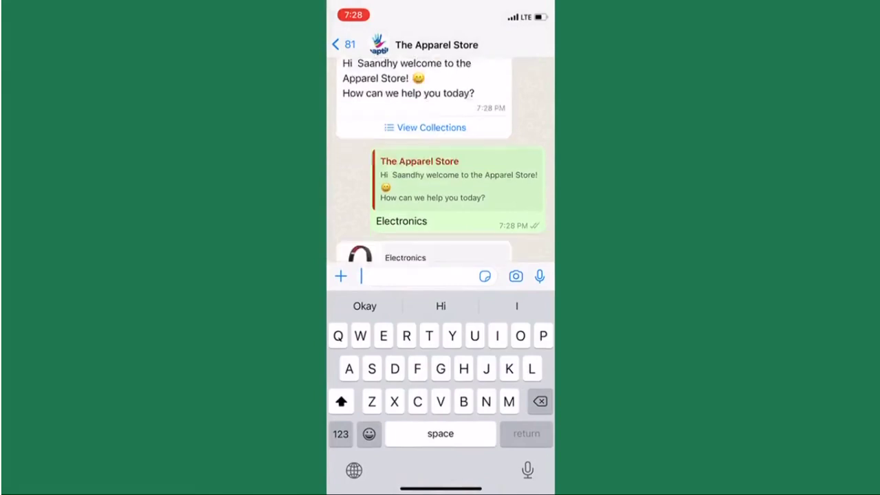
click(422, 246)
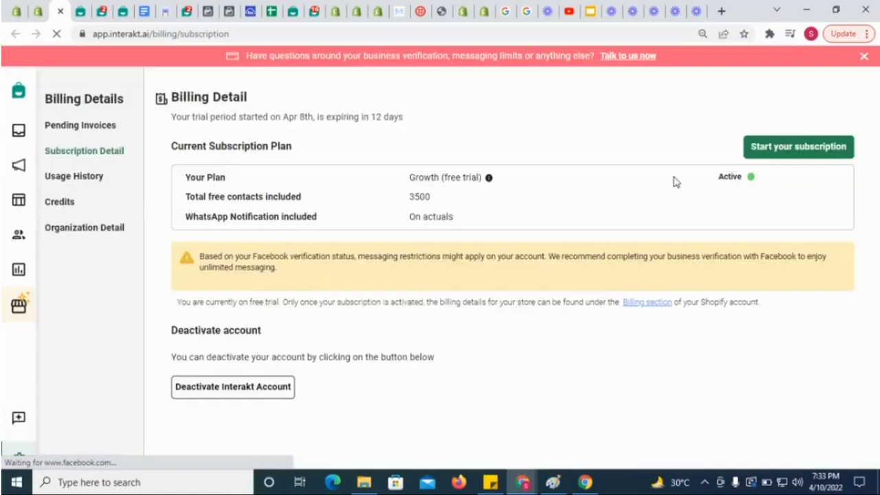
Step: Subscribe to the $35 Growth plan and proceed to Shopify's recurring charge approval page
click(829, 155)
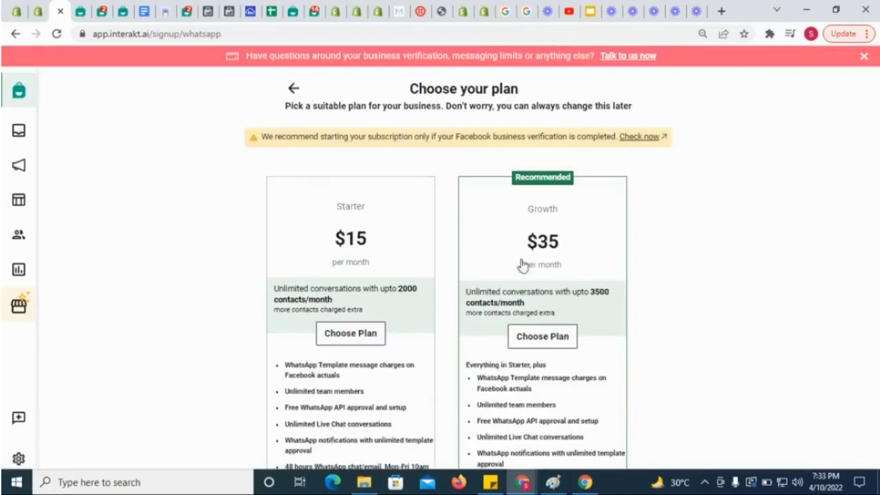
click(542, 339)
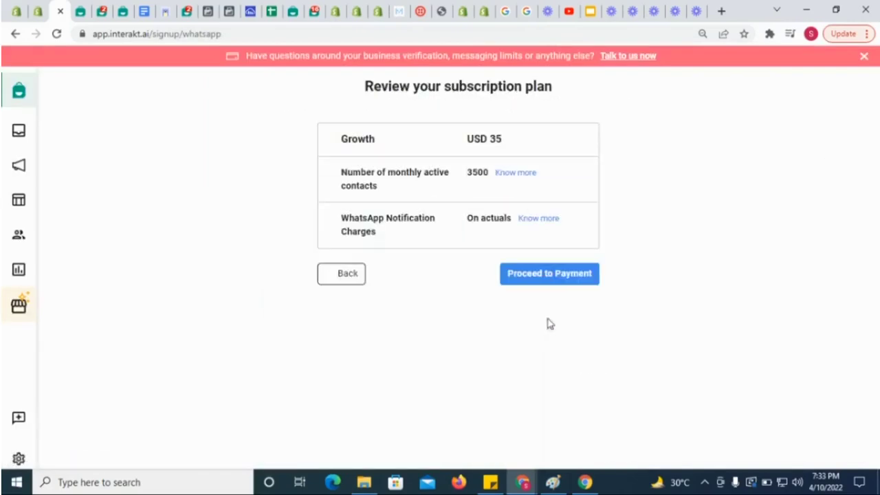
click(570, 276)
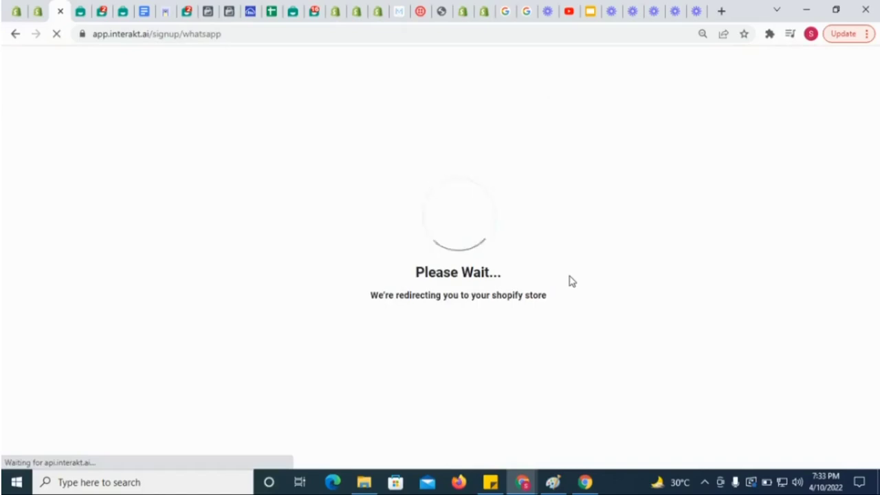
scroll(570, 280, down, 3)
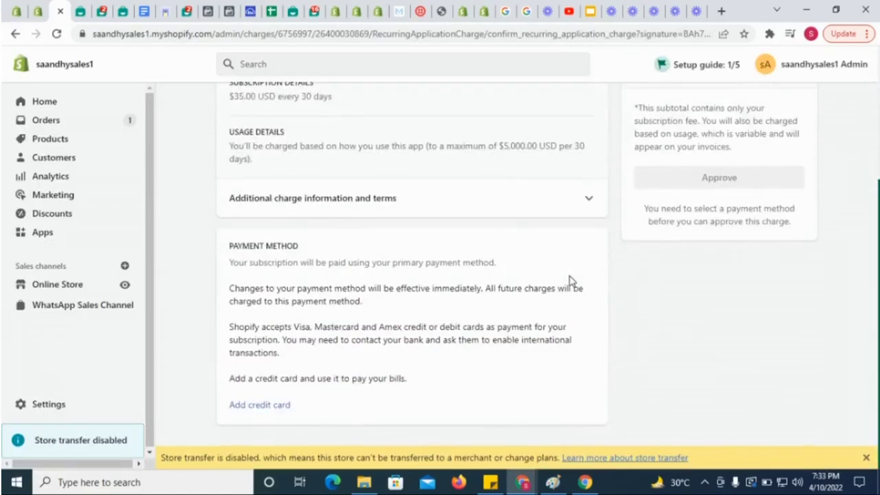
Step: Scroll back up the Approve subscription page
scroll(569, 281, up, 3)
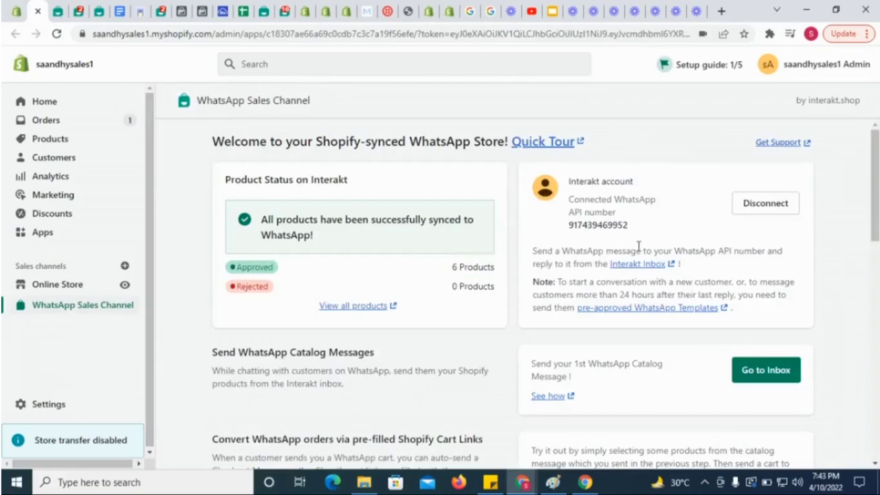